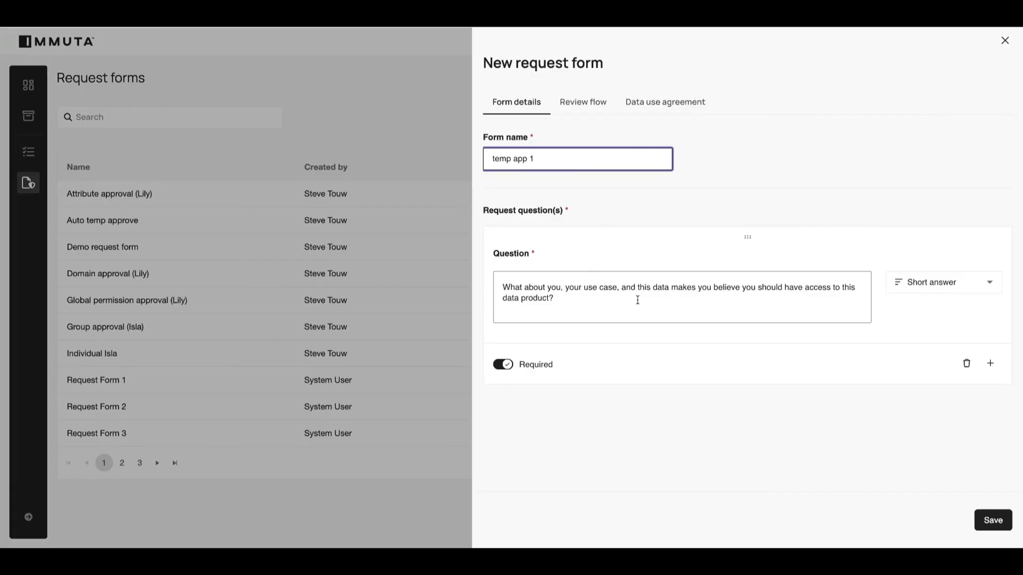
# Add a second question of type Access duration to the temp app 1 request form and save the form.
pyautogui.click(990, 363)
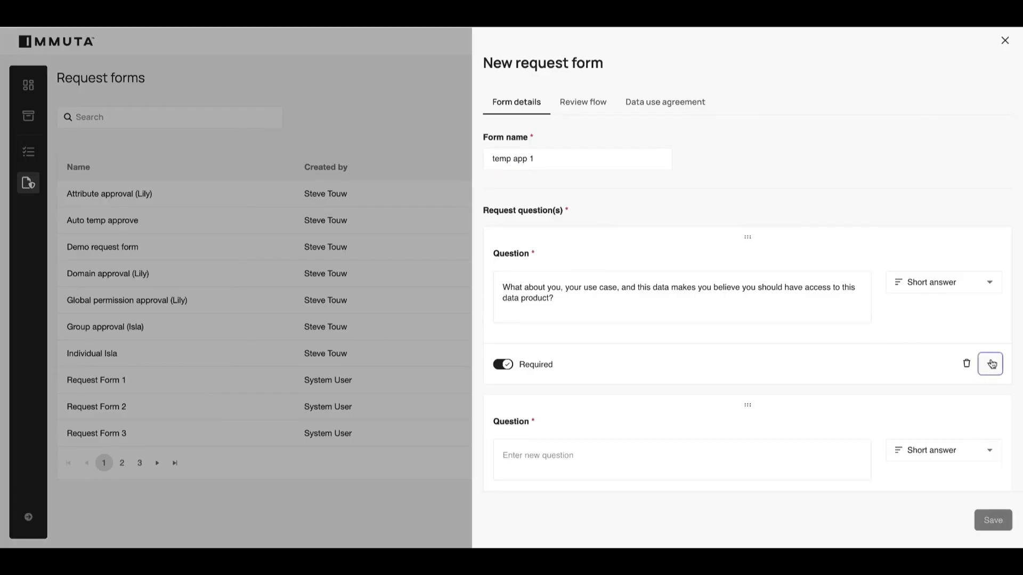
pyautogui.scroll(-2, 900, 389)
pyautogui.click(931, 374)
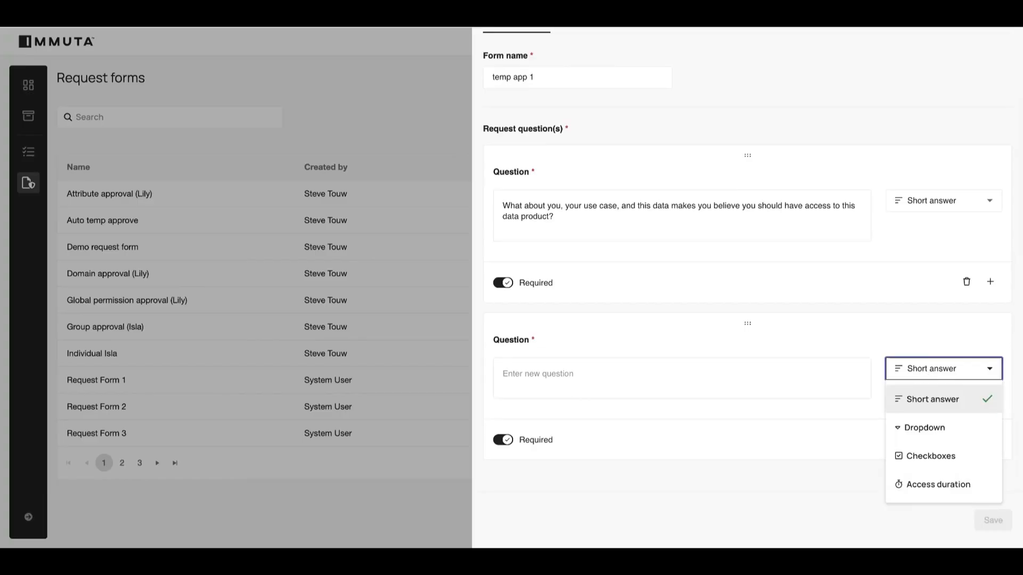
pyautogui.click(940, 481)
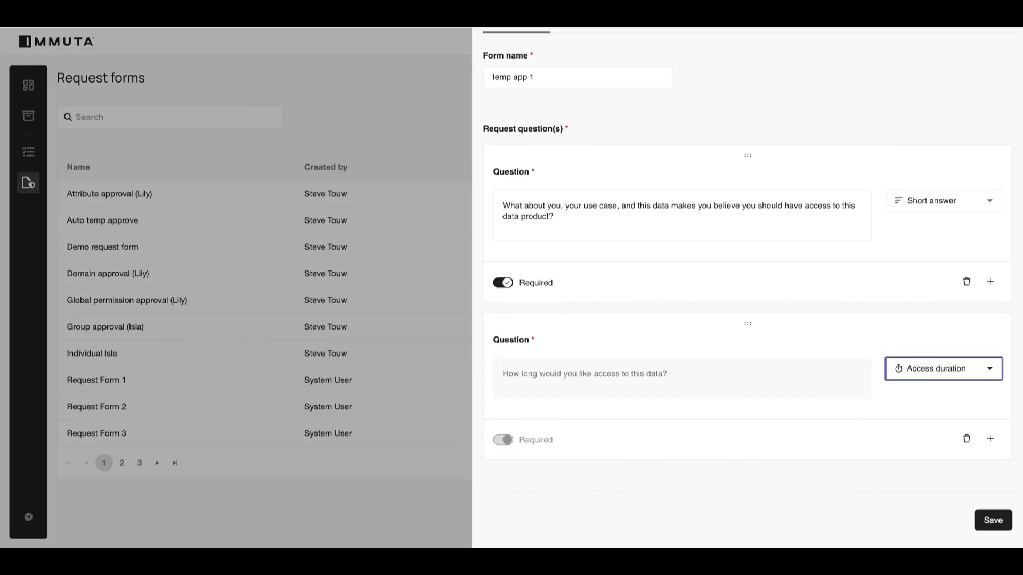
pyautogui.scroll(2, 696, 213)
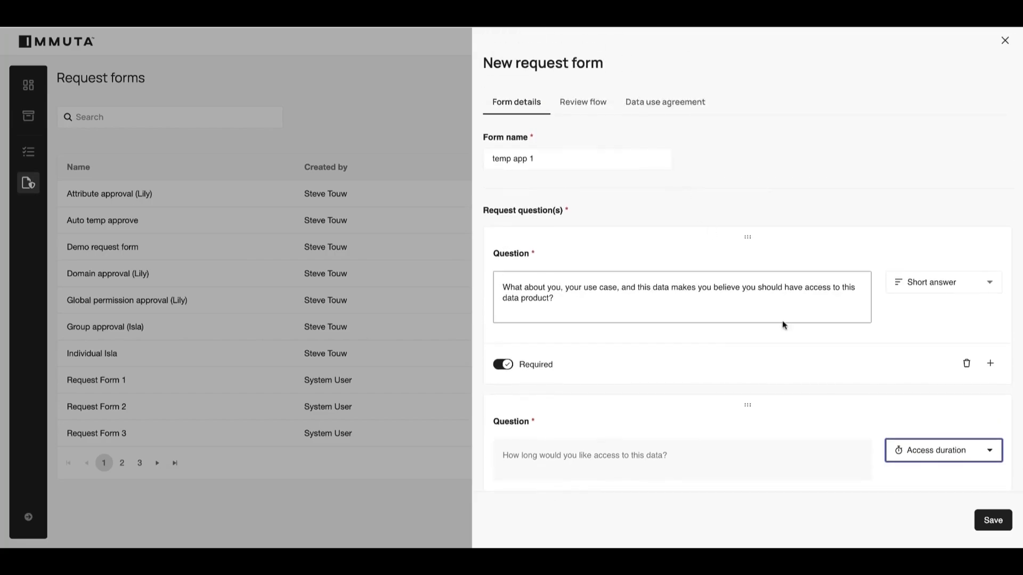
pyautogui.scroll(-2, 782, 321)
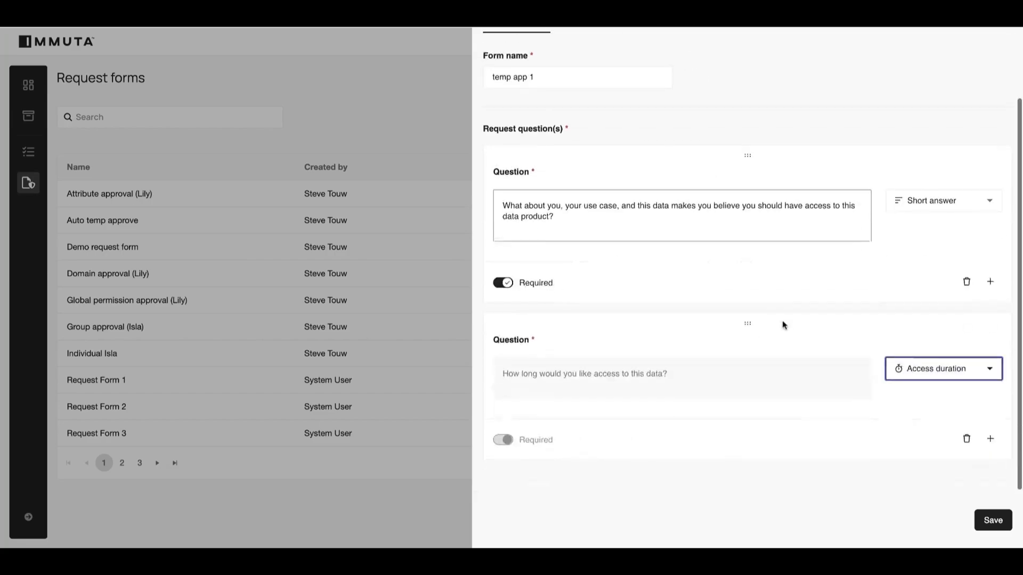
pyautogui.click(993, 521)
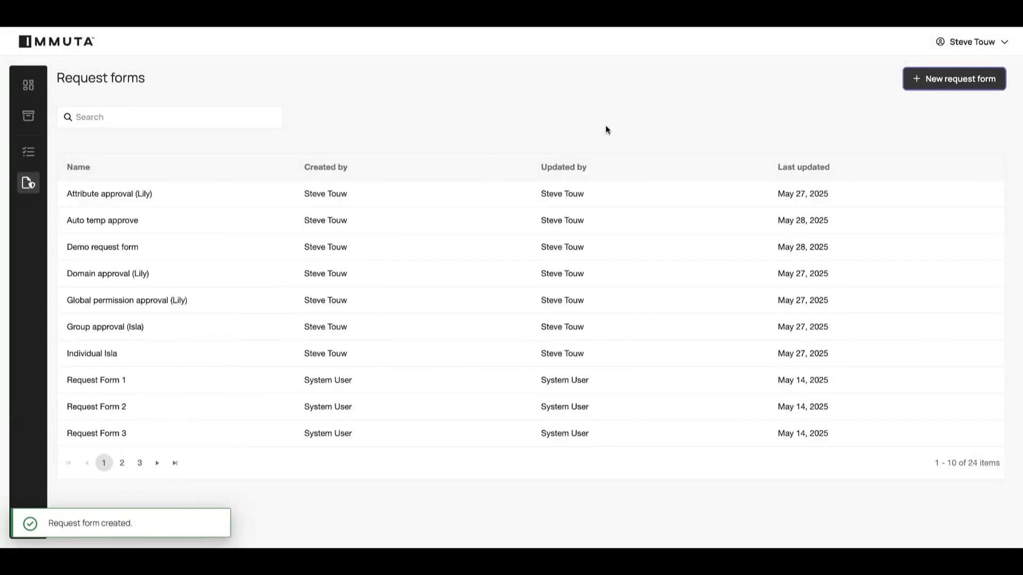
# Start a new request form named "temp app 2".
pyautogui.click(926, 86)
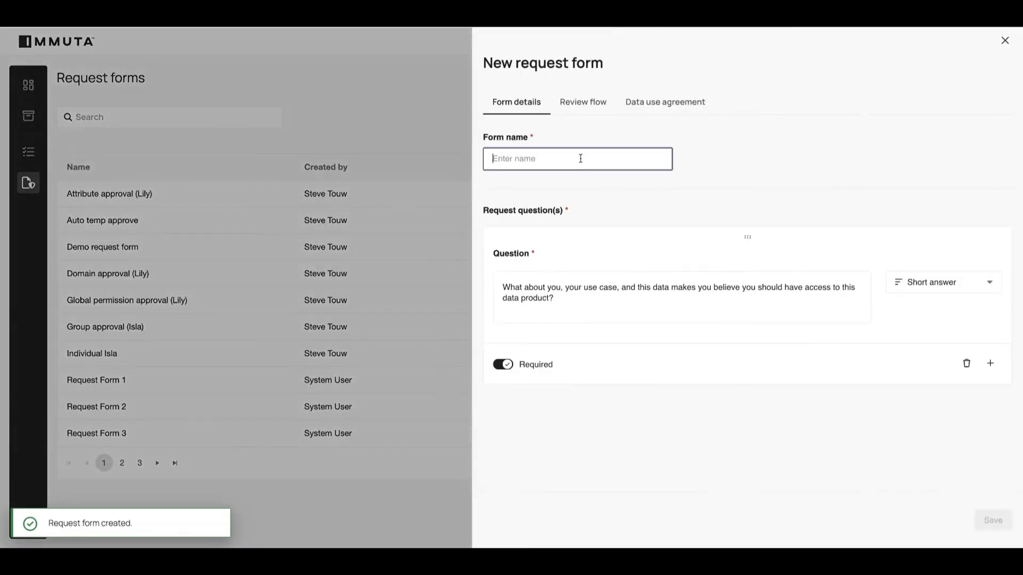
pyautogui.write('temp app')
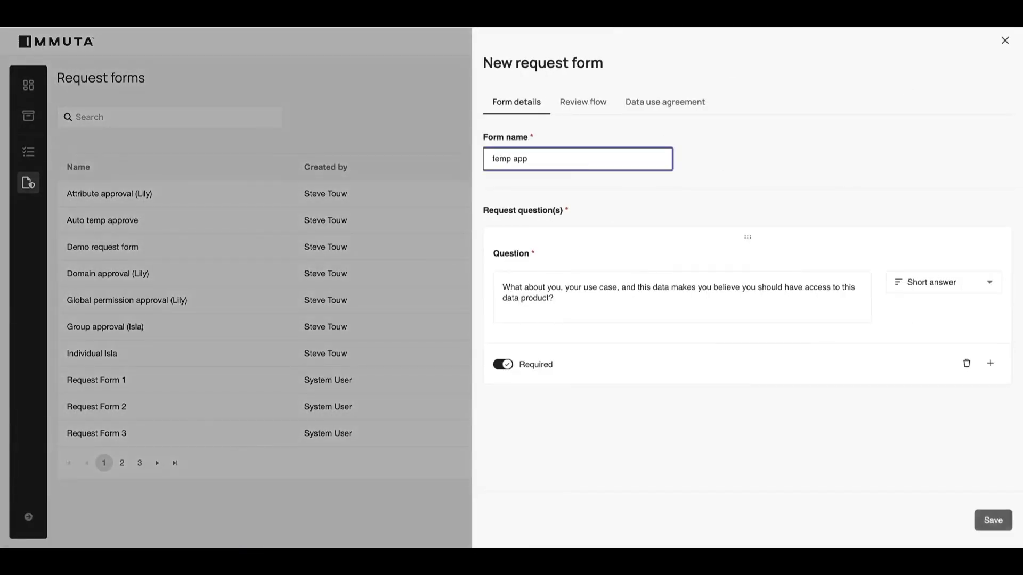
pyautogui.write(' 2')
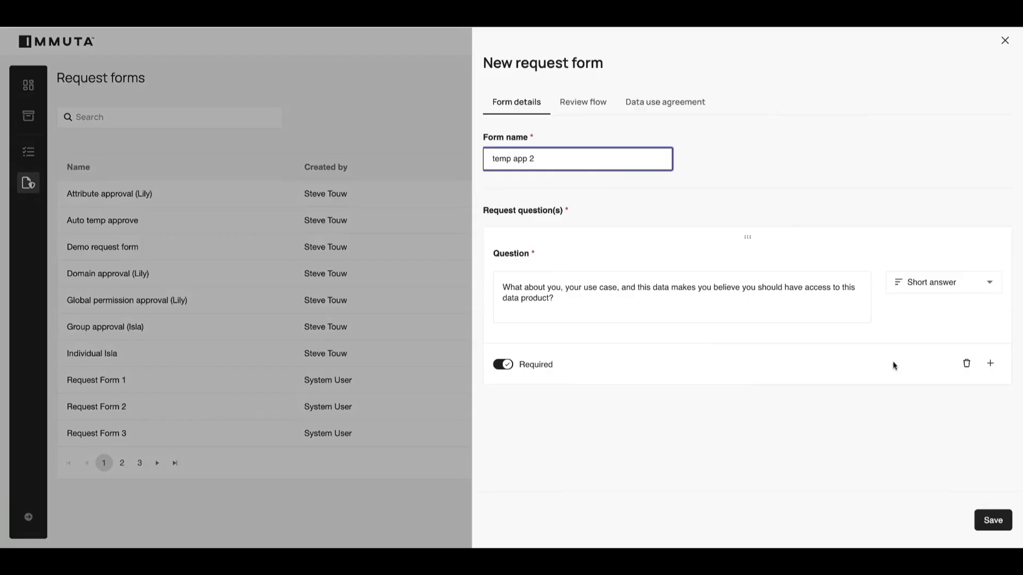
# Add a second question to the temp app 2 form and set its type to Access duration.
pyautogui.click(990, 363)
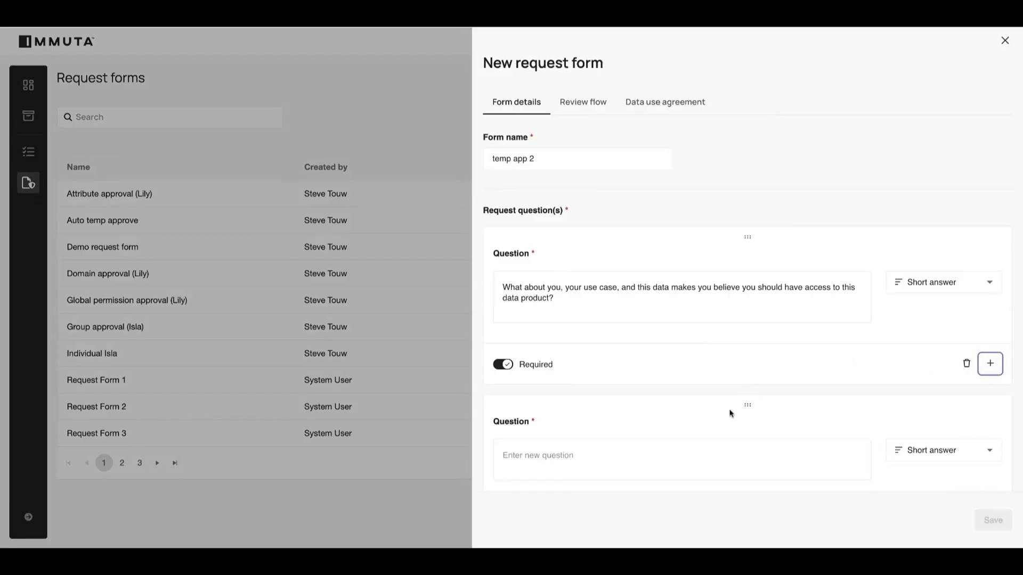
pyautogui.scroll(-2, 731, 414)
pyautogui.click(910, 373)
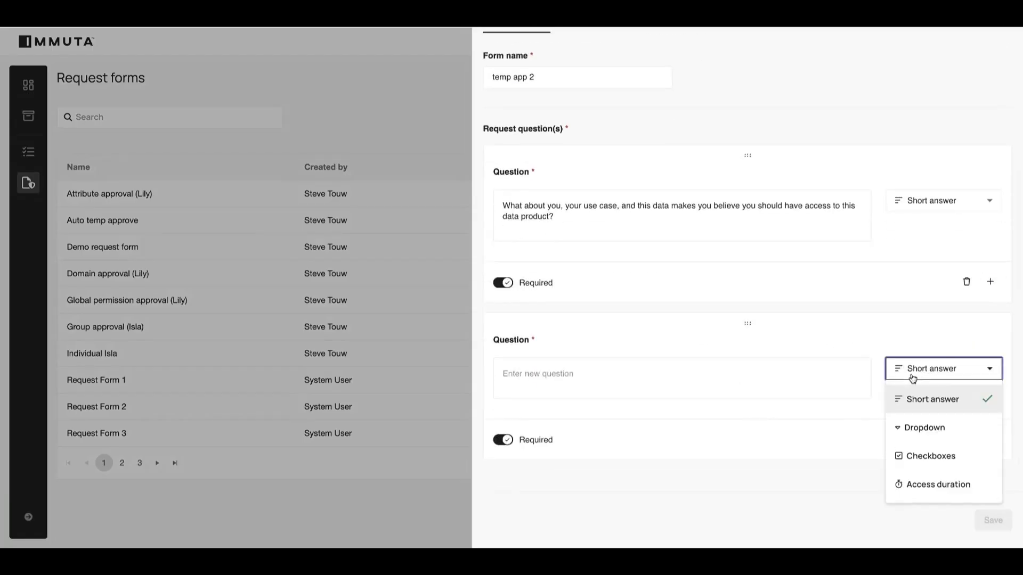
pyautogui.click(913, 484)
# Set the review flow to no approval, auto approve with expiration, enter the reason "accept user proposed for temp acces", and save the form.
pyautogui.scroll(3, 700, 315)
pyautogui.click(591, 102)
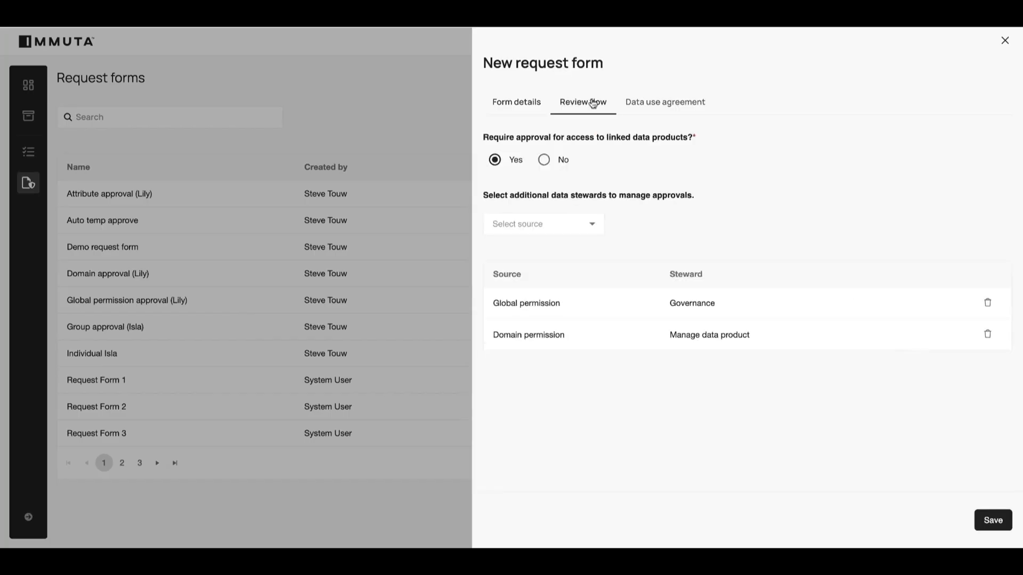
pyautogui.click(551, 159)
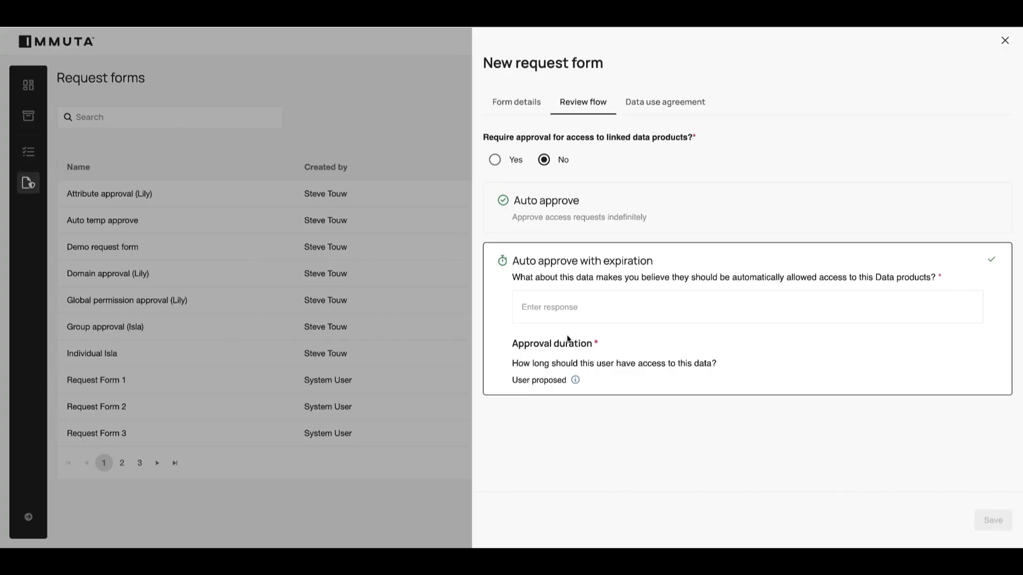
pyautogui.click(547, 310)
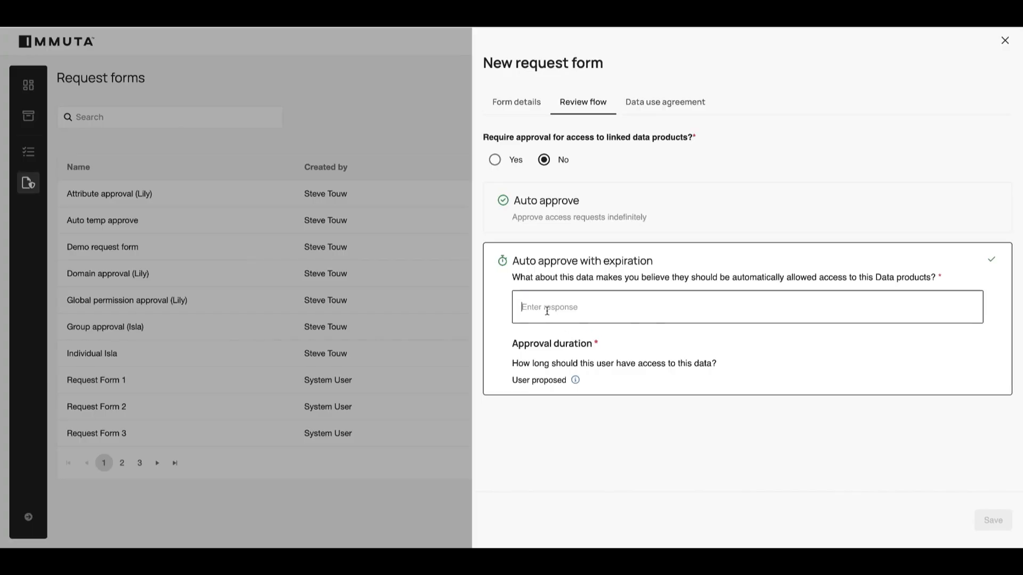
pyautogui.write('ac')
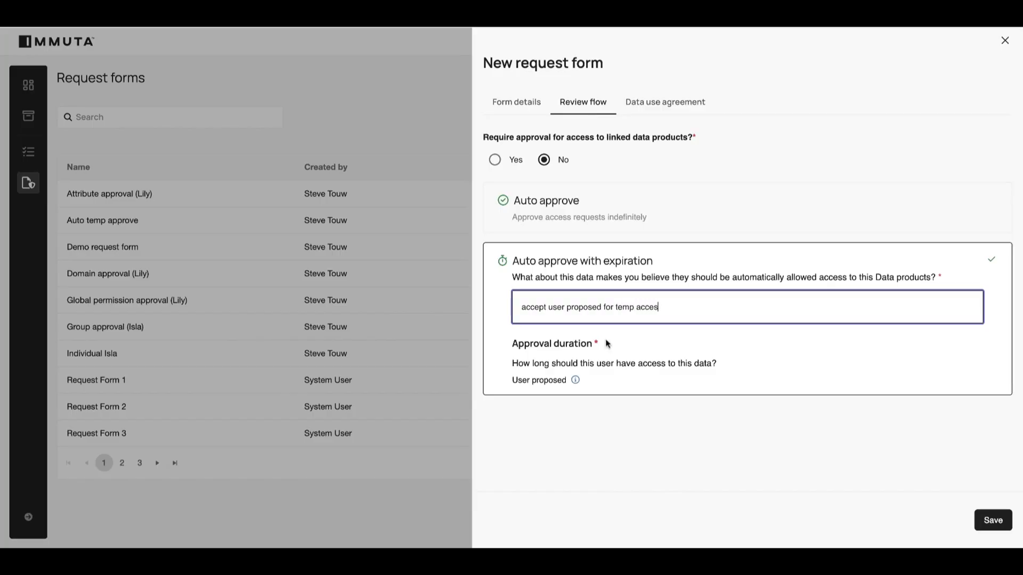
pyautogui.click(993, 520)
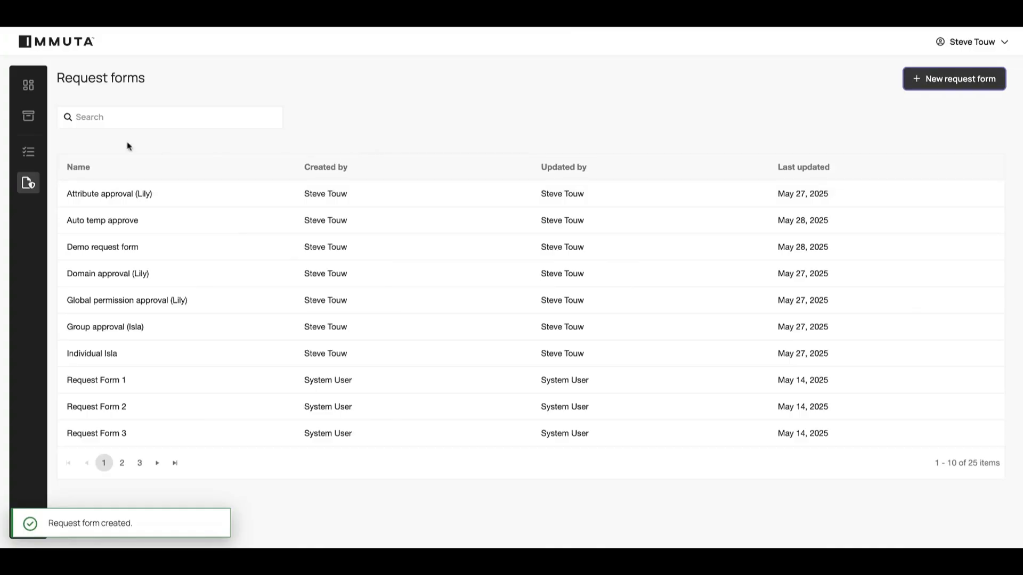
# Edit the request form of the Clinical Trials Efficacy Data product and select temp app 1.
pyautogui.click(28, 117)
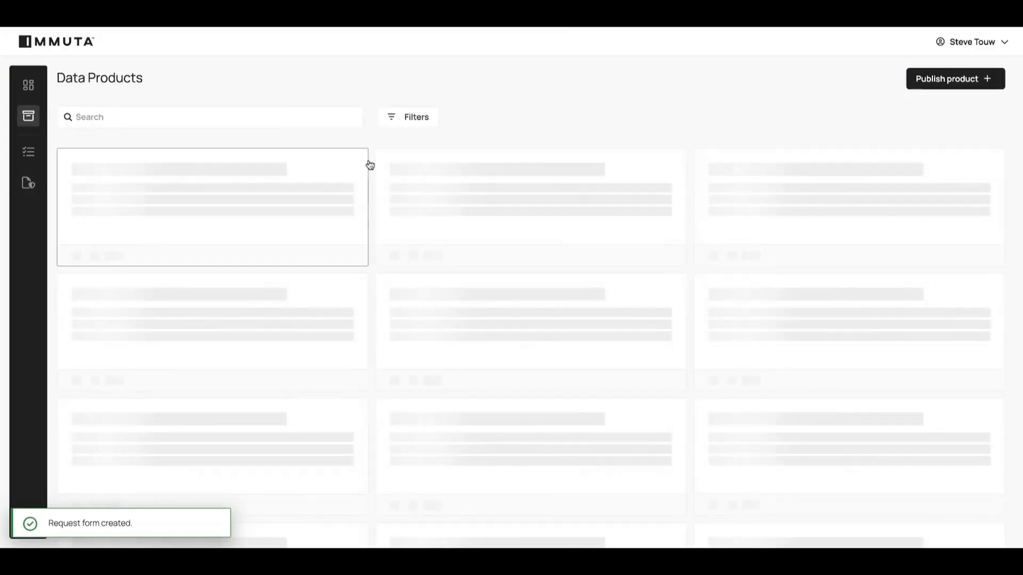
pyautogui.click(477, 175)
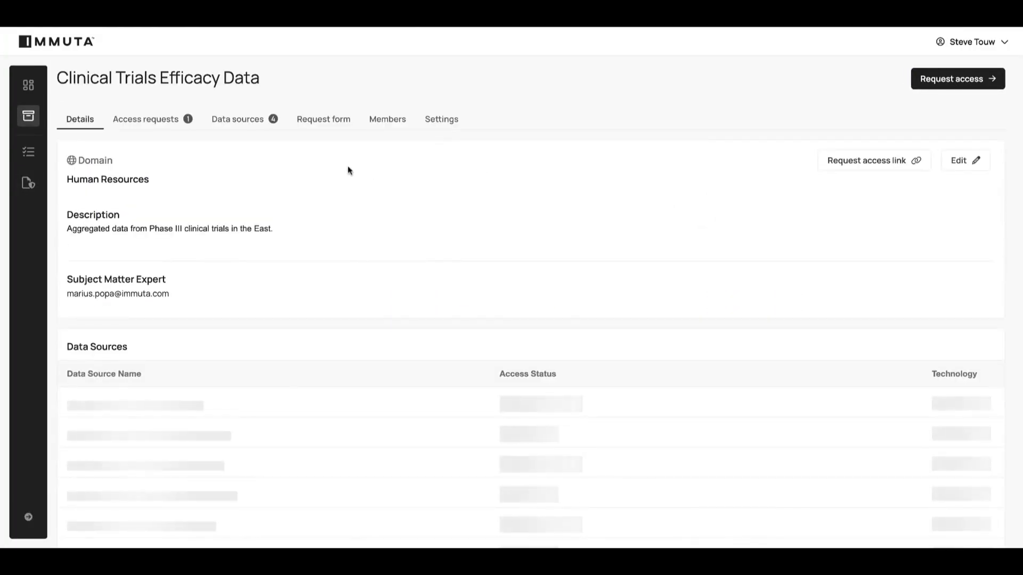
pyautogui.click(320, 124)
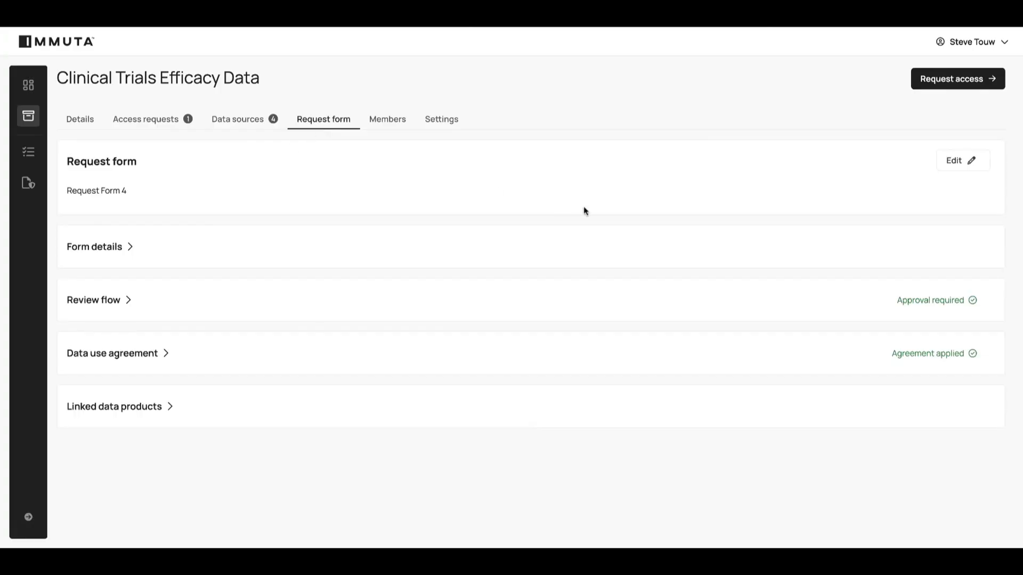
pyautogui.click(946, 164)
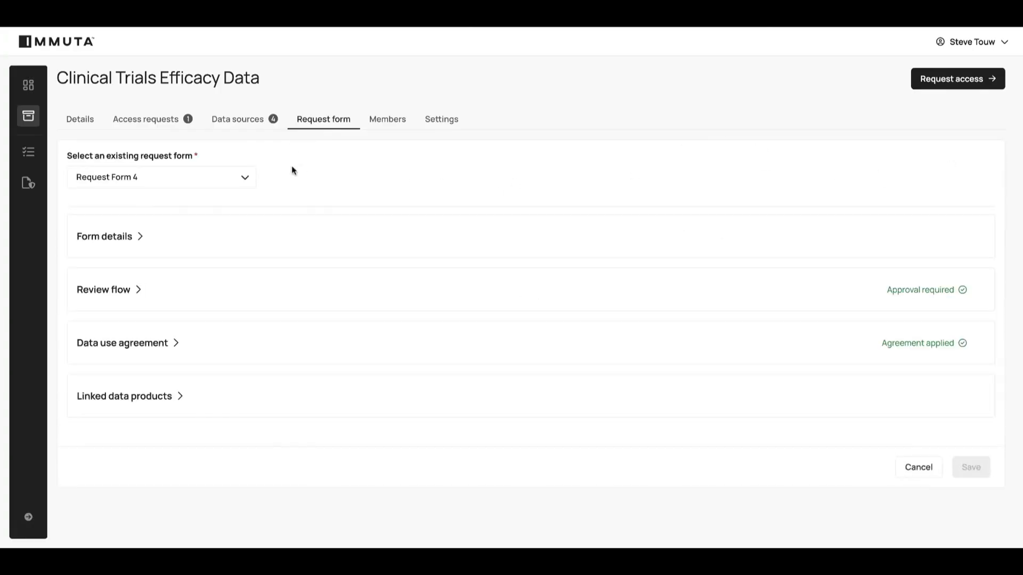
pyautogui.click(246, 180)
pyautogui.write('temp')
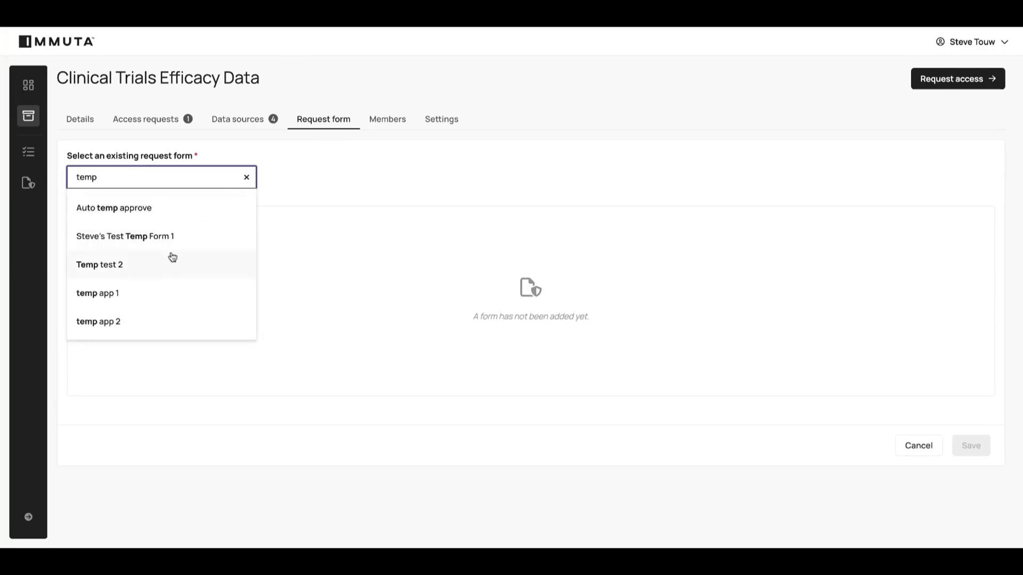
pyautogui.click(143, 291)
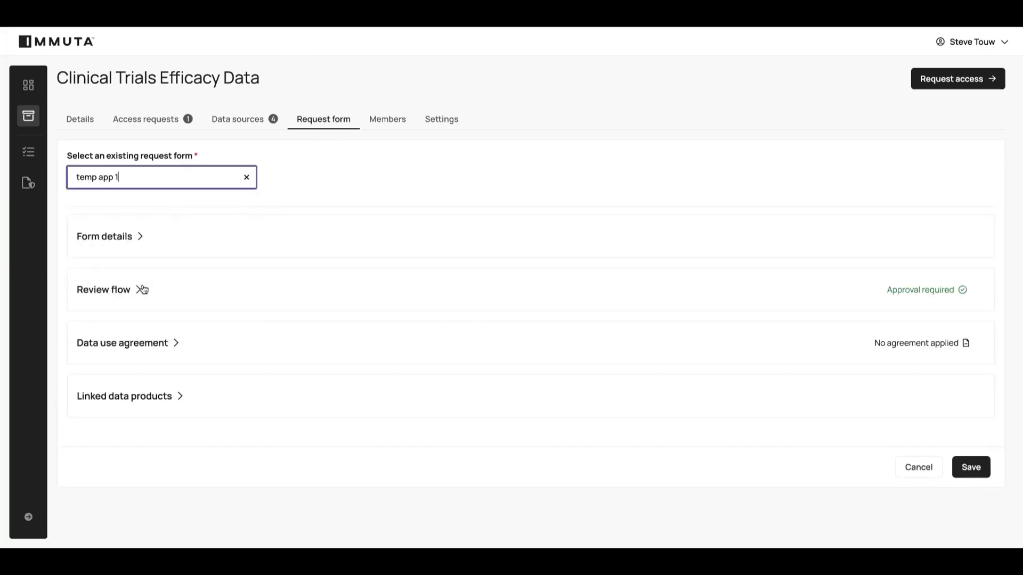
# Check the review flow details of temp app 1 and save the Clinical Trials Efficacy Data product's form change.
pyautogui.click(140, 288)
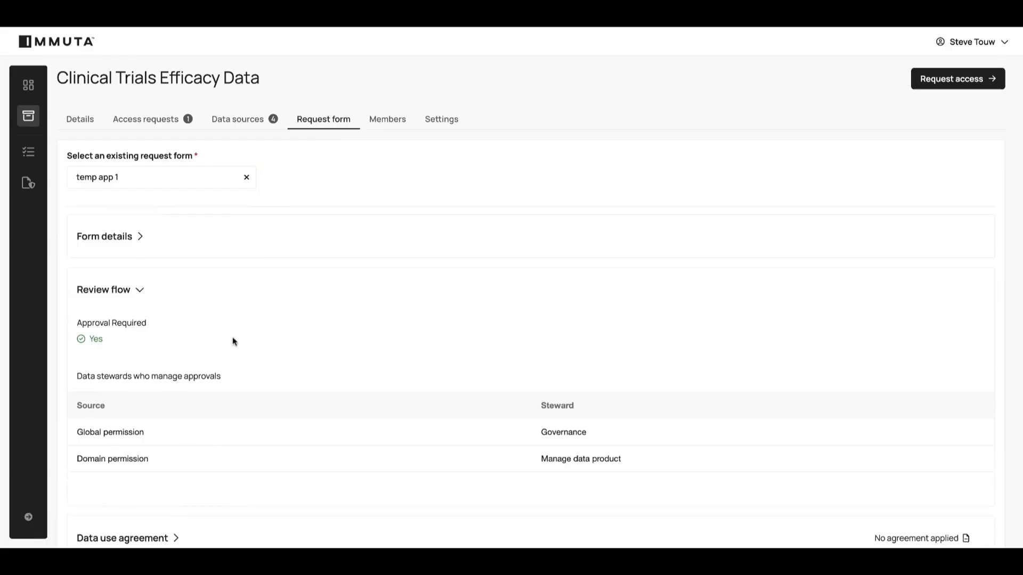
pyautogui.scroll(-2, 233, 341)
pyautogui.scroll(2, 233, 340)
pyautogui.click(139, 289)
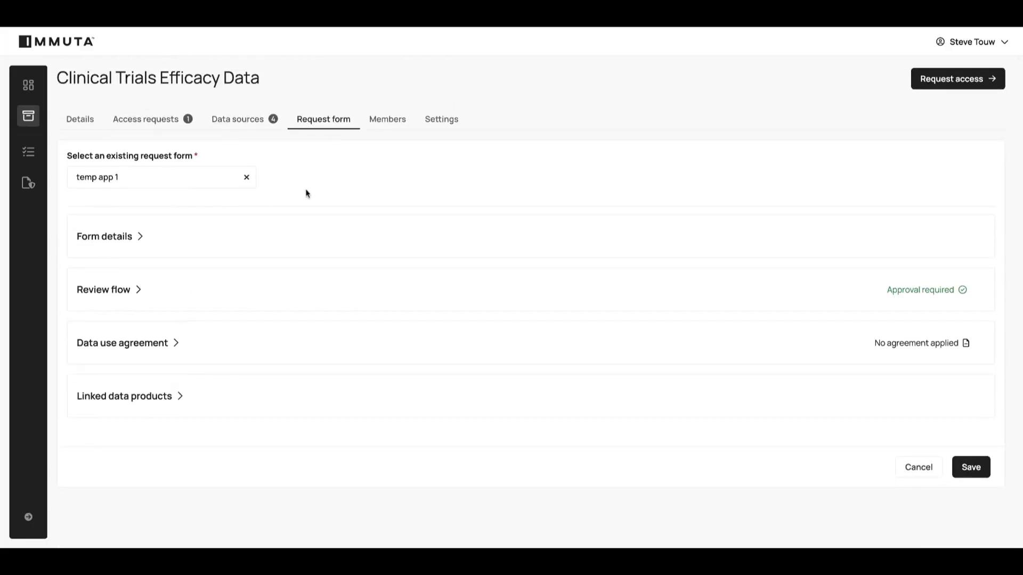
pyautogui.click(967, 465)
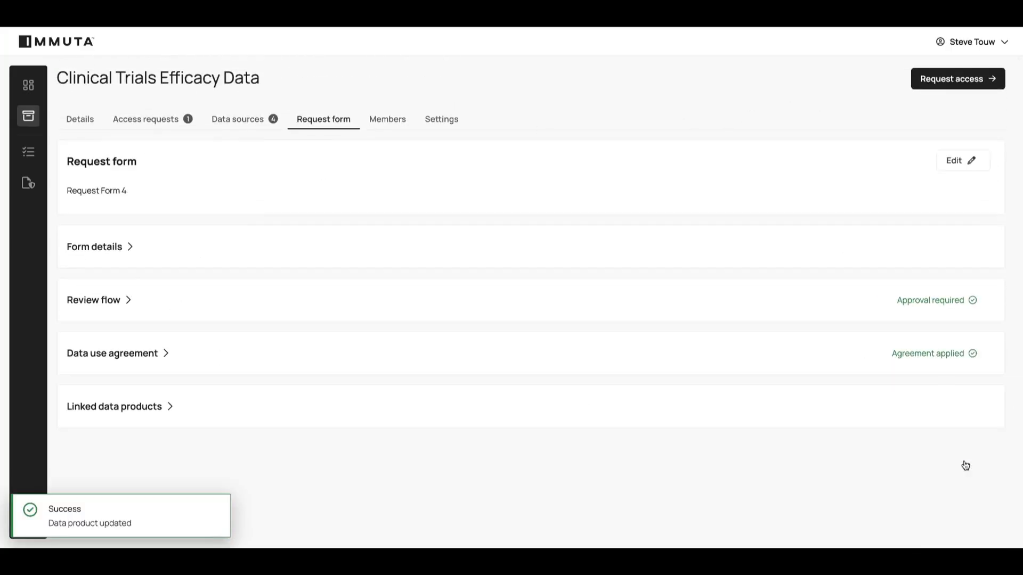
# Open the request form of the Credit Risk Assessment data product for editing.
pyautogui.click(28, 115)
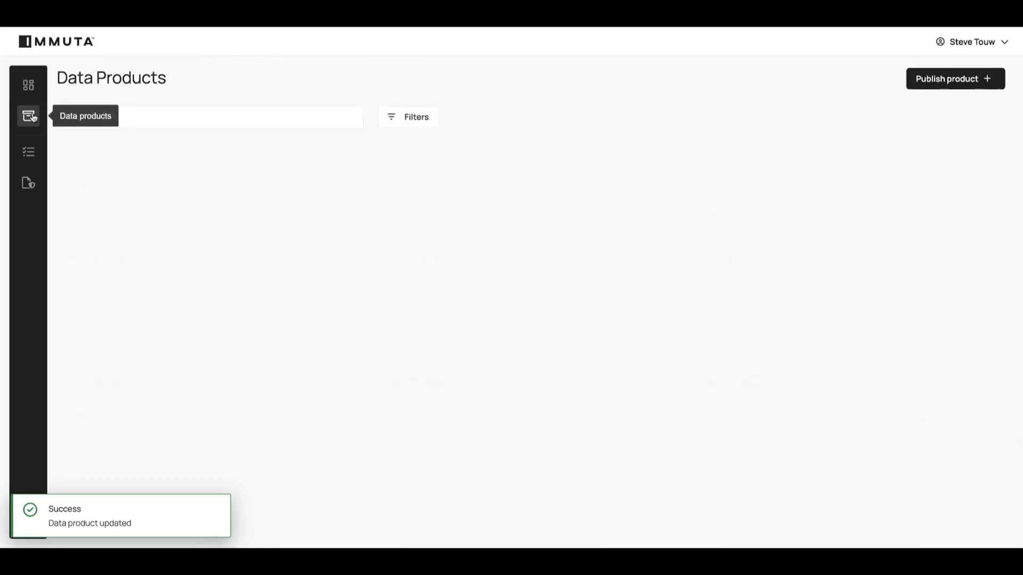
pyautogui.click(166, 295)
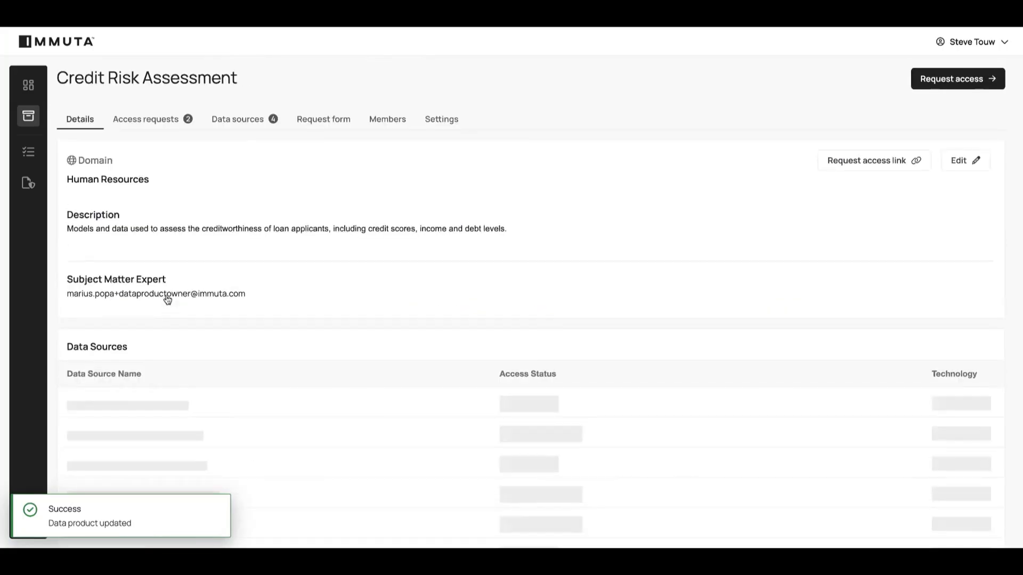
pyautogui.click(321, 119)
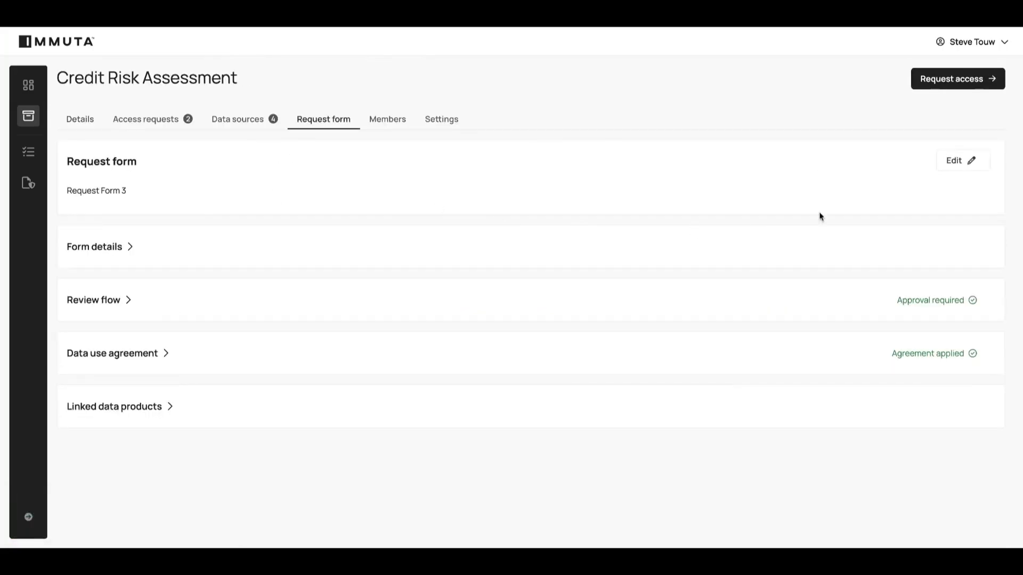
pyautogui.click(953, 161)
# Search the existing request forms, choose temp app 2 for Credit Risk Assessment, and save the change.
pyautogui.click(191, 178)
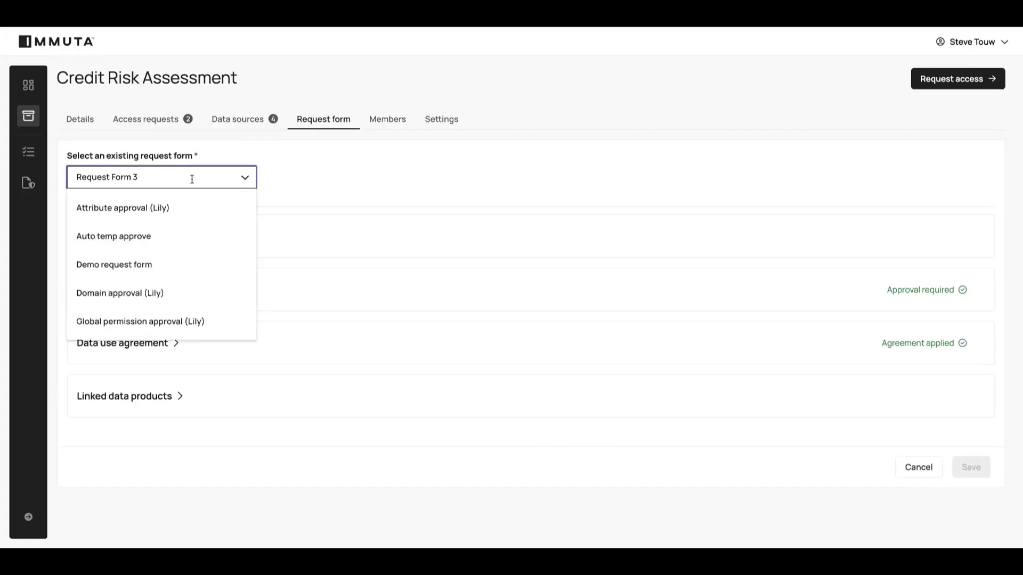
pyautogui.write('te')
pyautogui.press('BackSpace')
pyautogui.press('BackSpace')
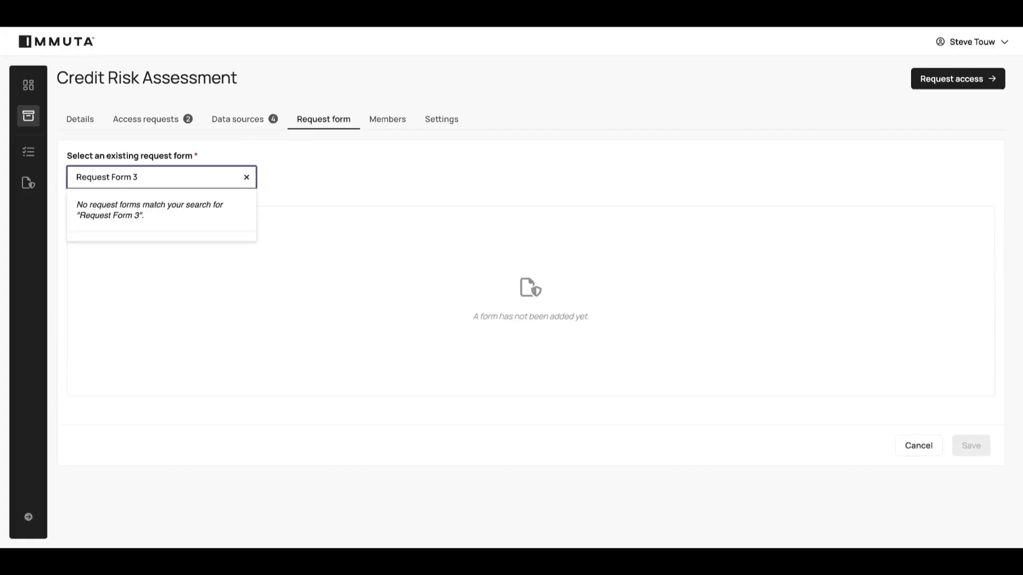
pyautogui.press('BackSpace')
pyautogui.press('BackSpace')
pyautogui.press('BackSpace')
pyautogui.press('BackSpace')
pyautogui.press('BackSpace')
pyautogui.press('BackSpace')
pyautogui.press('BackSpace')
pyautogui.press('BackSpace')
pyautogui.press('BackSpace')
pyautogui.press('BackSpace')
pyautogui.press('BackSpace')
pyautogui.write('temp')
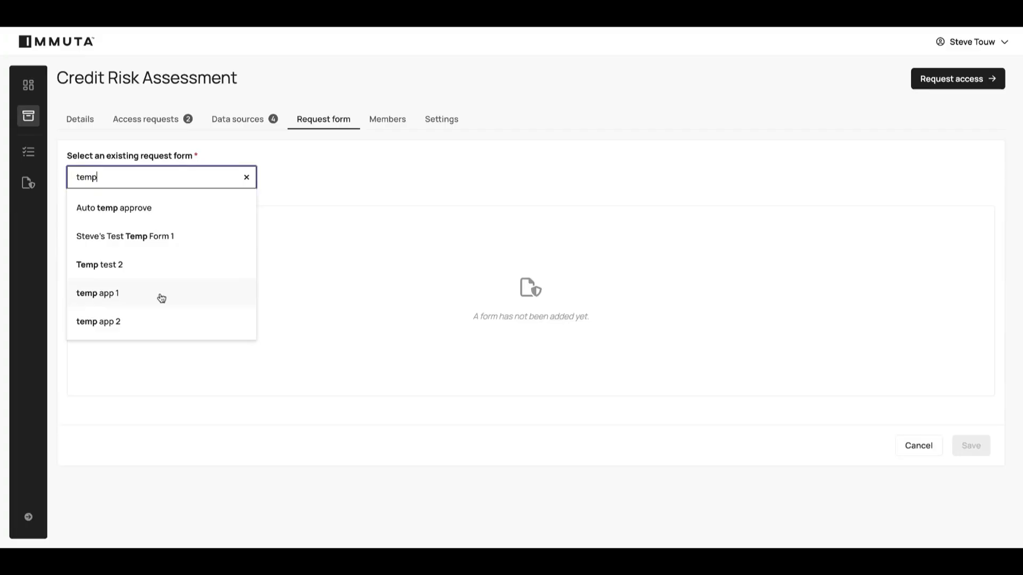
pyautogui.click(144, 319)
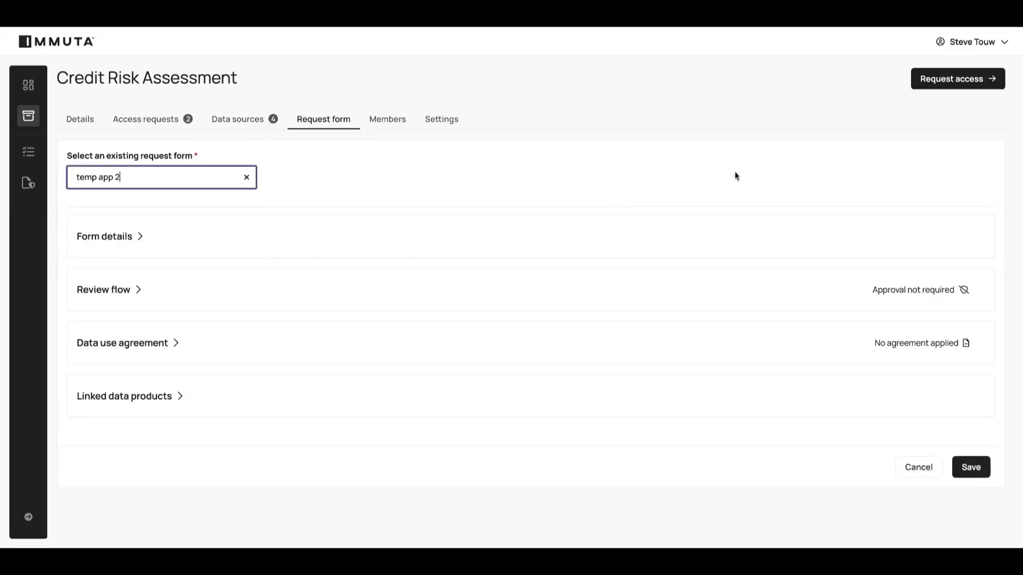
pyautogui.click(971, 468)
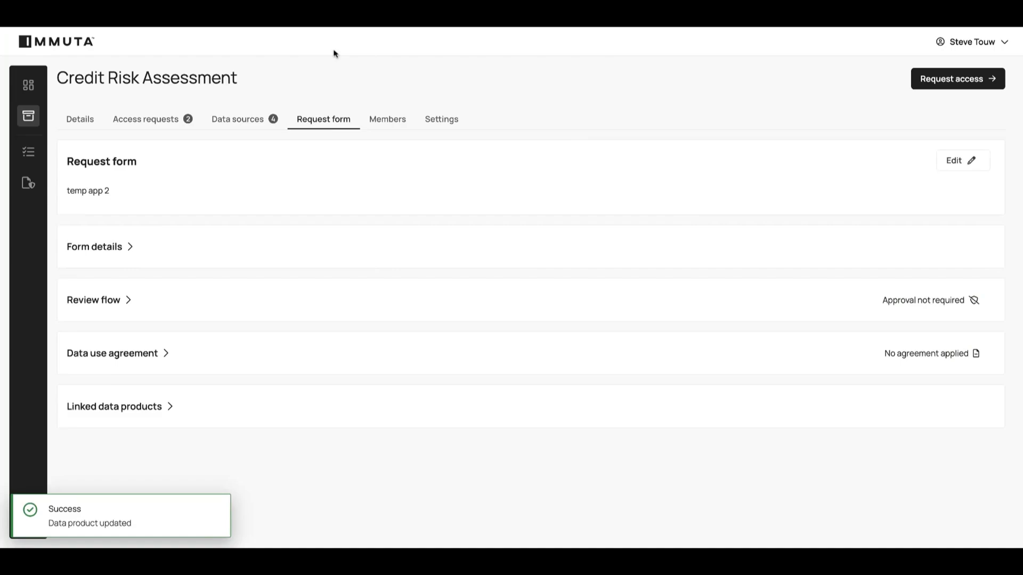
# Sign out of Immuta and the Okta account to return to the Okta sign-in page.
pyautogui.click(968, 42)
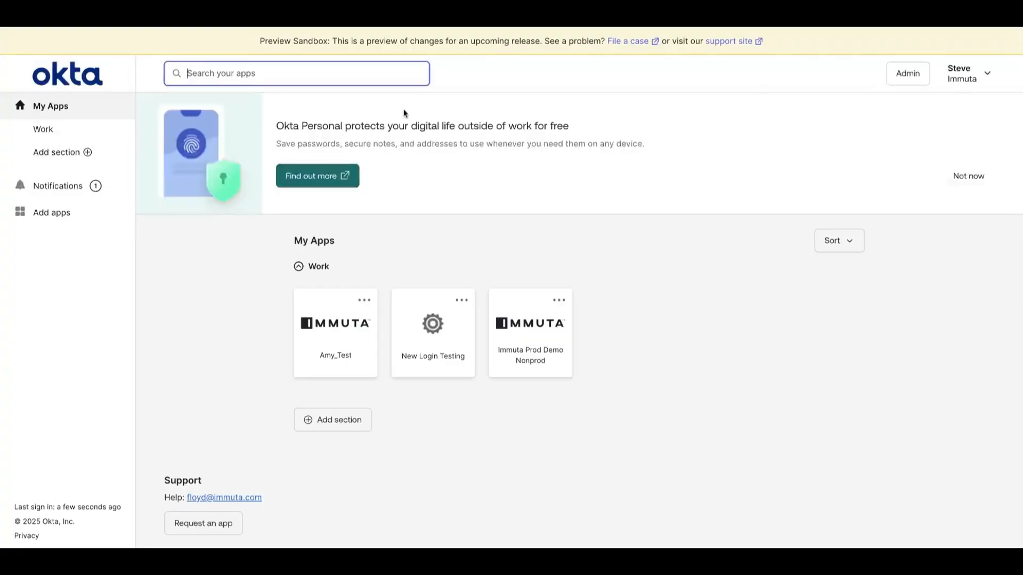
pyautogui.click(961, 73)
pyautogui.click(898, 225)
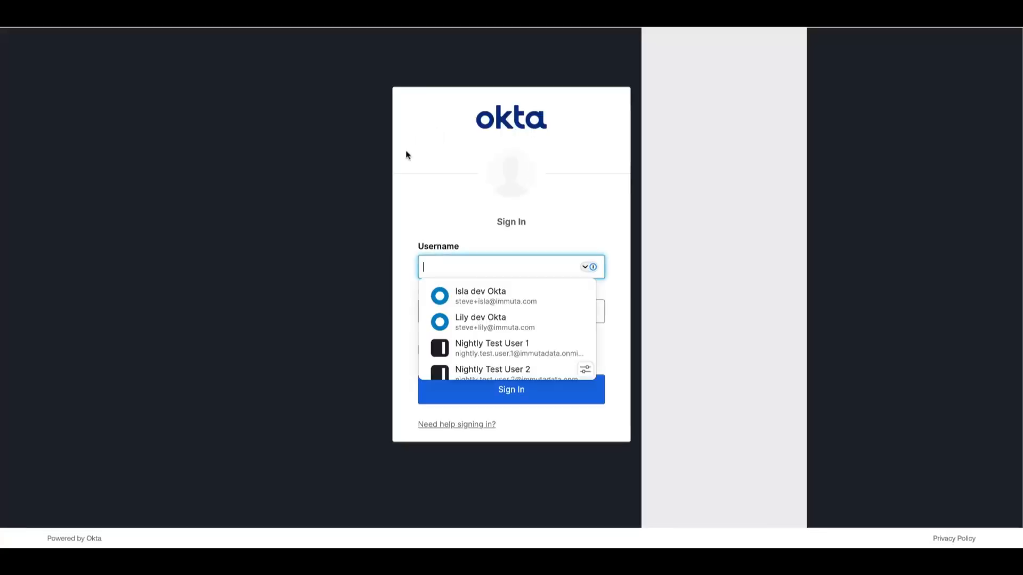
# Sign in through Okta with the requester's saved login and select the listed Immuta Marketplace account.
pyautogui.click(441, 323)
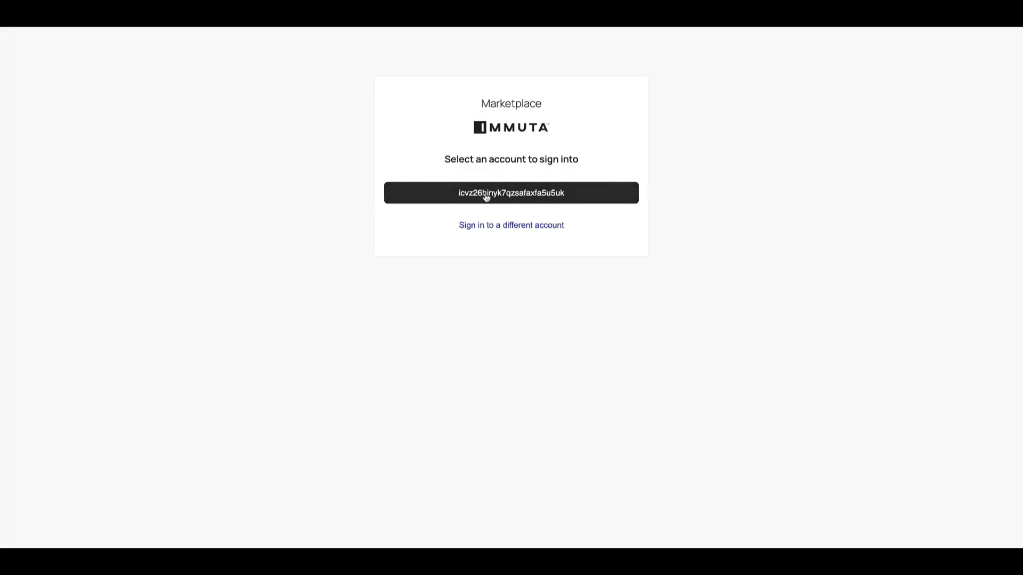
pyautogui.click(486, 198)
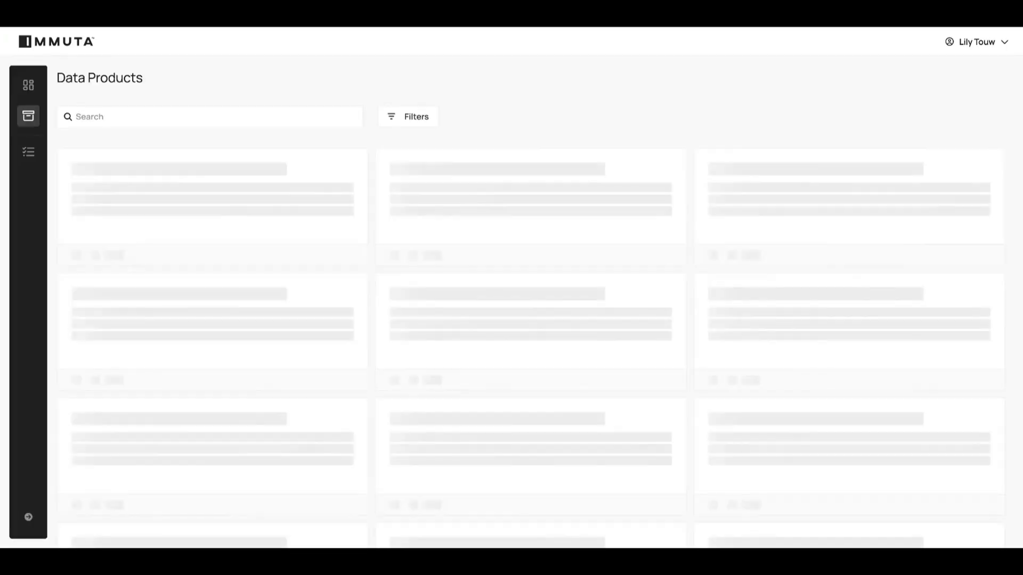
# Submit an access request for Clinical Trials Efficacy Data with the justification "demo" and a duration of 1 Month.
pyautogui.click(481, 171)
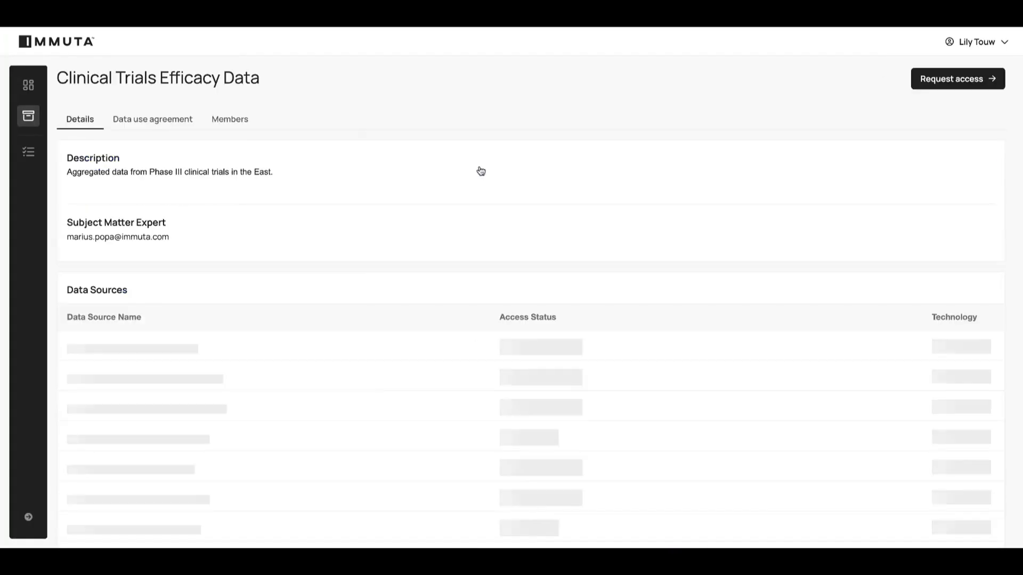
pyautogui.click(939, 84)
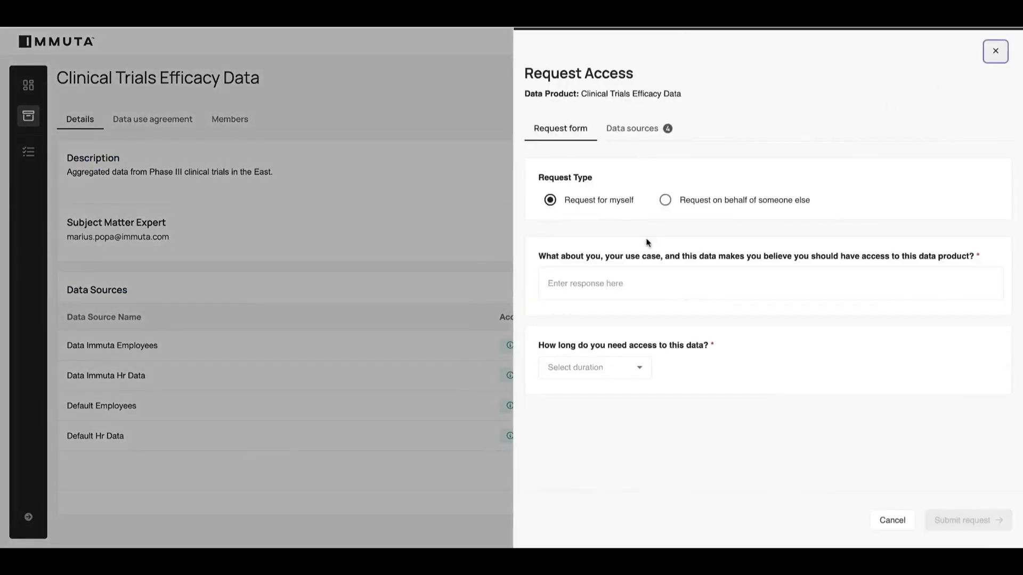
pyautogui.click(608, 283)
pyautogui.write('demo')
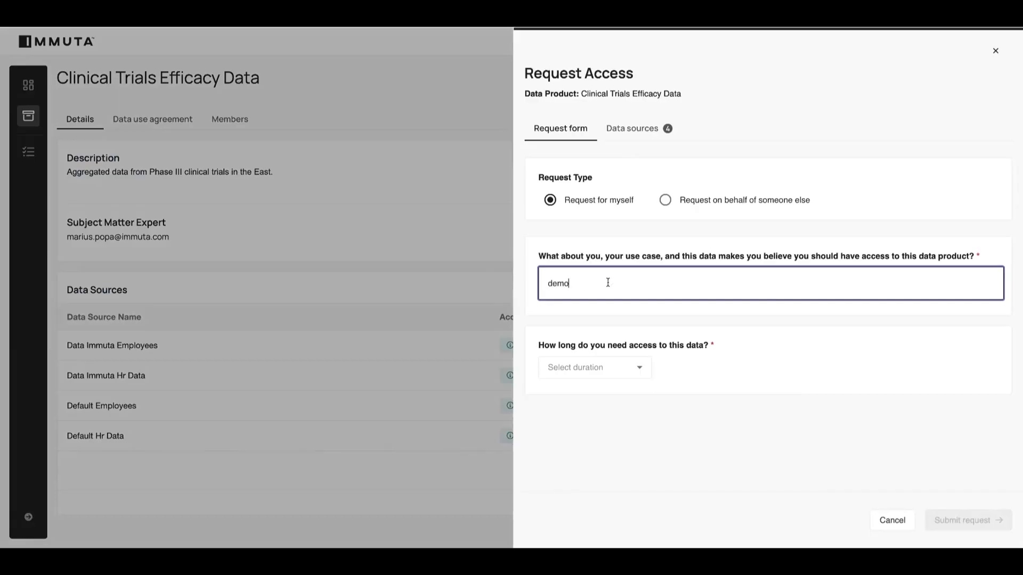
pyautogui.click(609, 367)
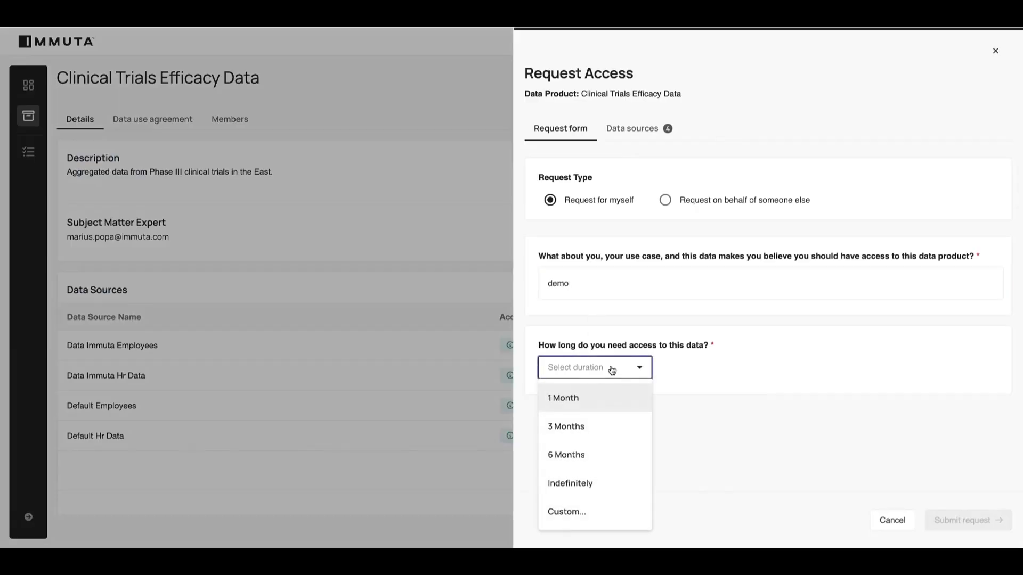
pyautogui.click(589, 397)
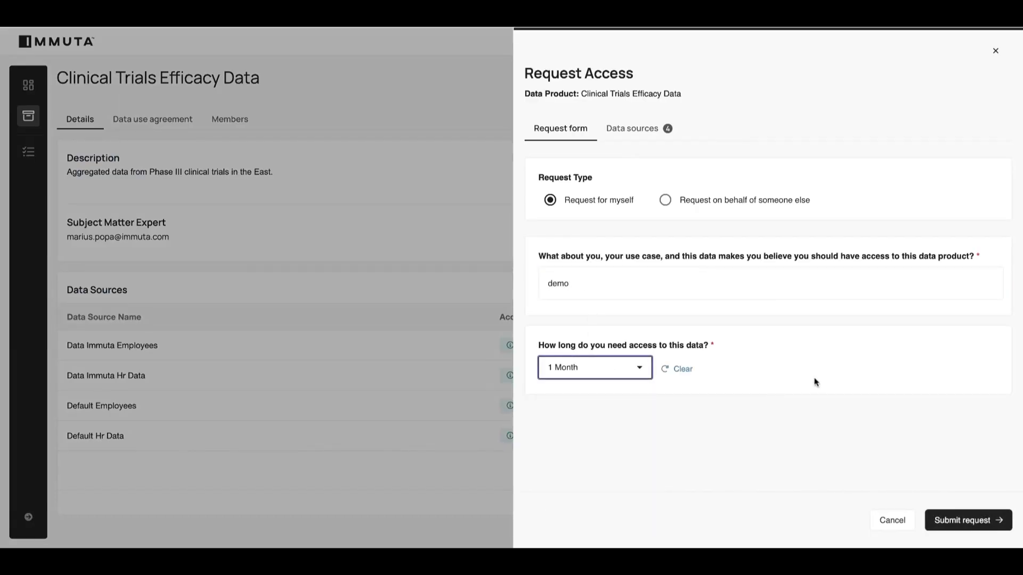
pyautogui.click(951, 523)
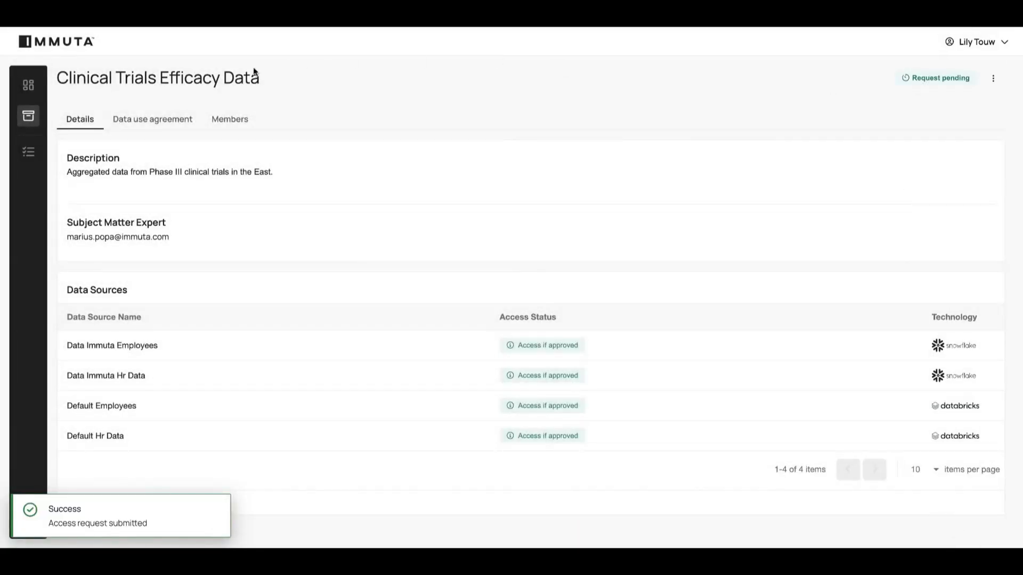
# Start an access request for the Credit Risk Assessment data product and enter "demo" as the justification.
pyautogui.click(29, 116)
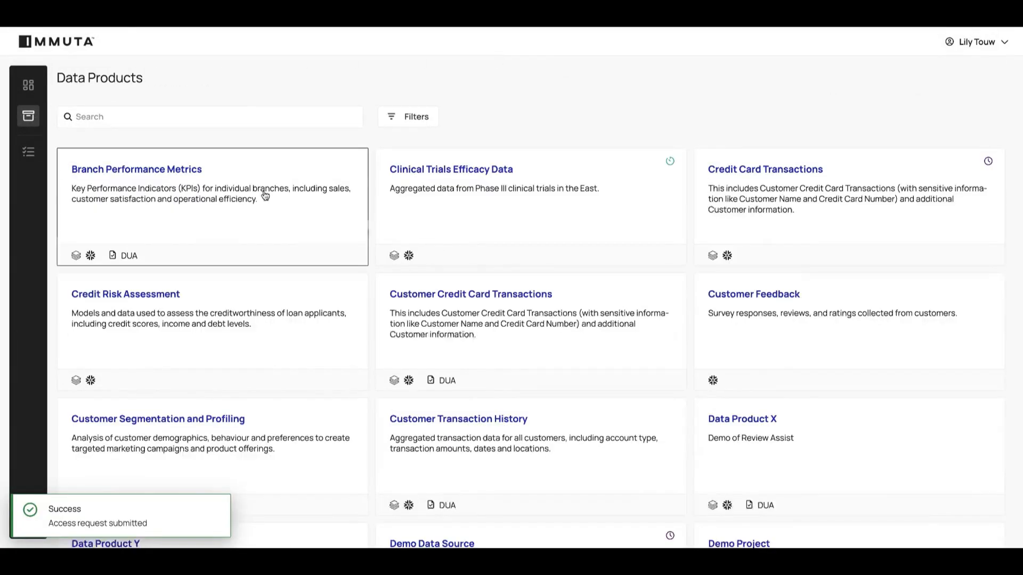
pyautogui.click(162, 295)
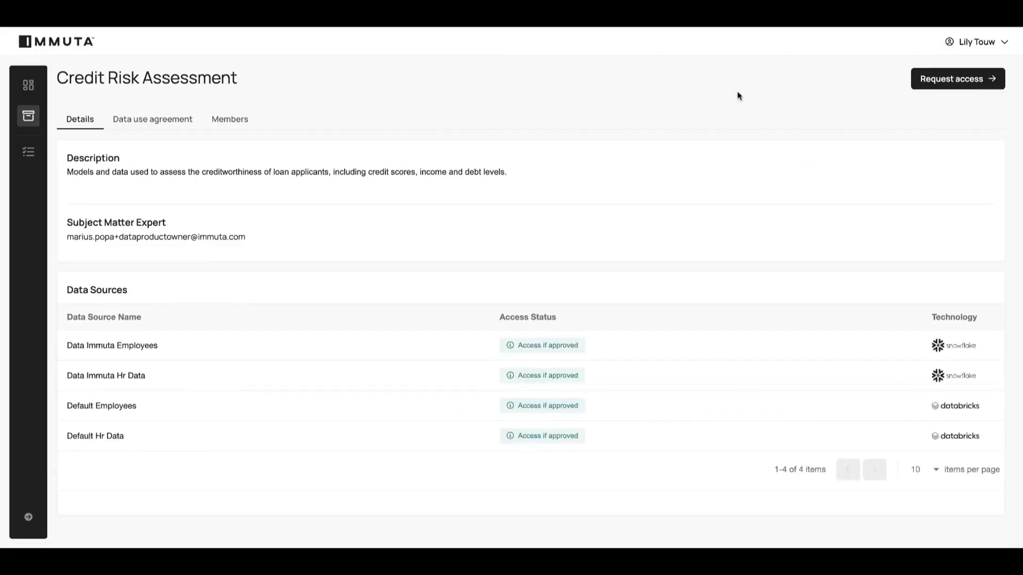
pyautogui.click(927, 89)
pyautogui.click(594, 286)
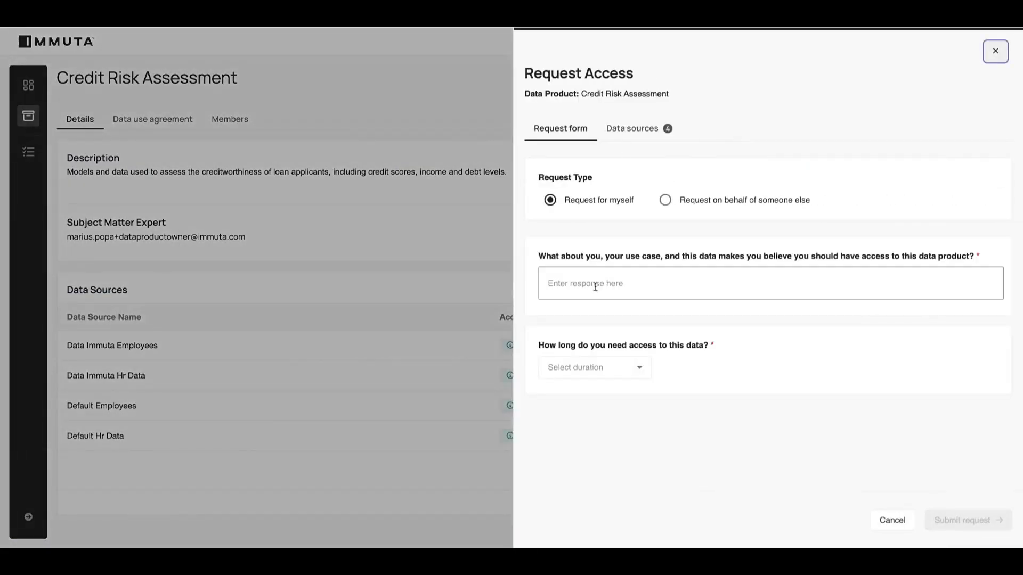
pyautogui.write('demo')
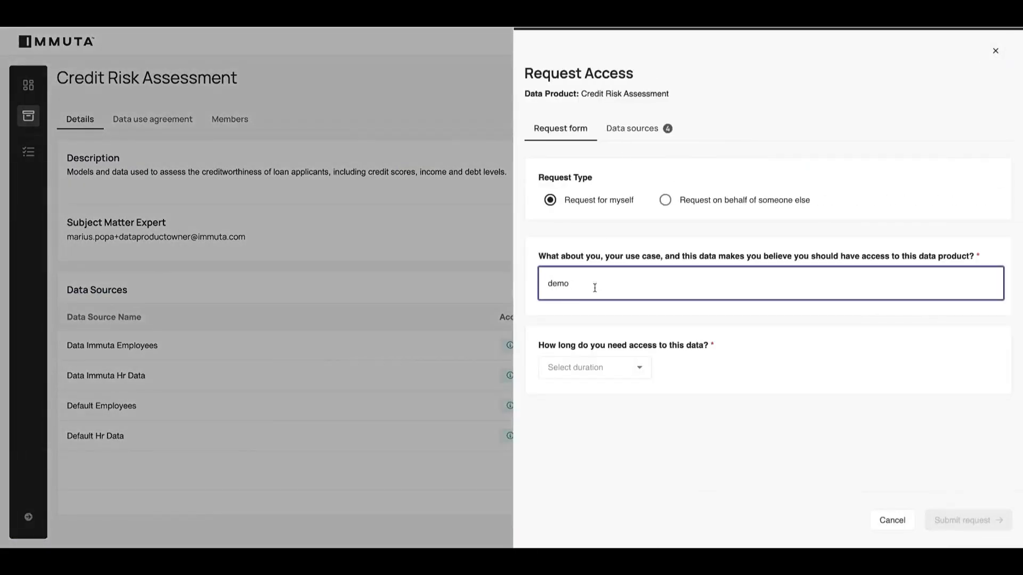
# Submit the Credit Risk Assessment request with a custom duration of 2 Hours and check when the approval expires.
pyautogui.click(607, 375)
pyautogui.click(581, 479)
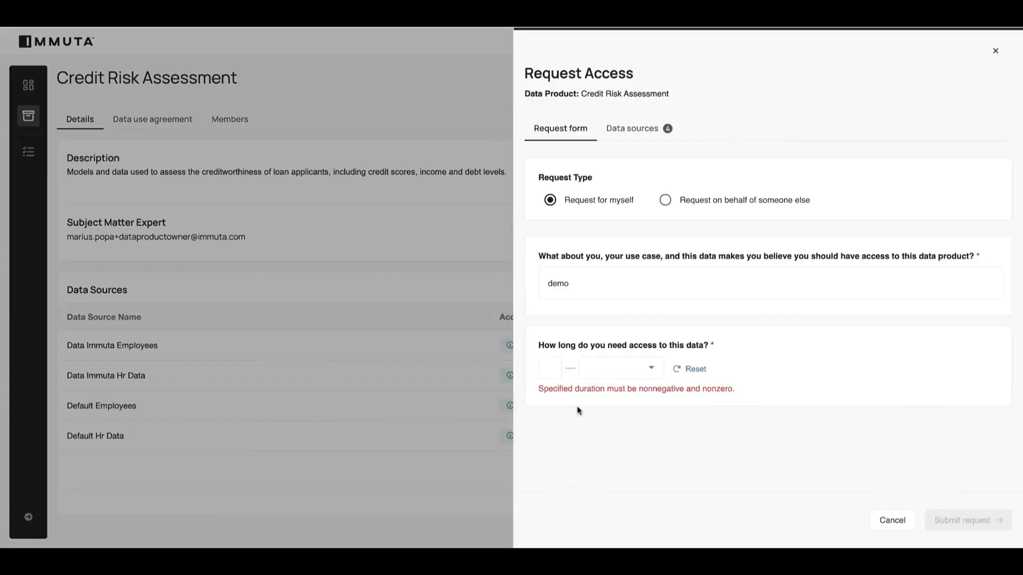
pyautogui.click(550, 366)
pyautogui.write('2')
pyautogui.click(621, 367)
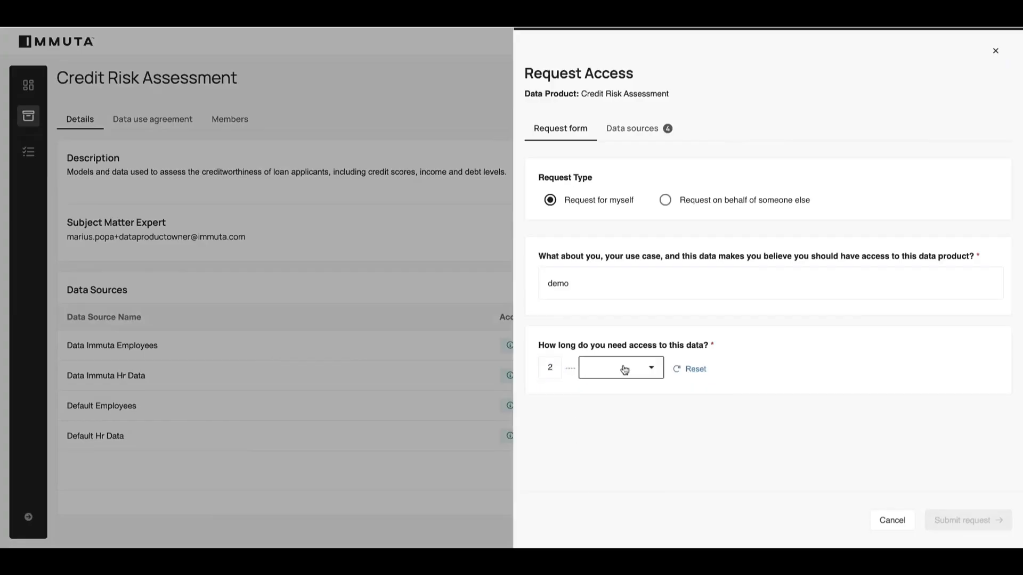
pyautogui.click(616, 404)
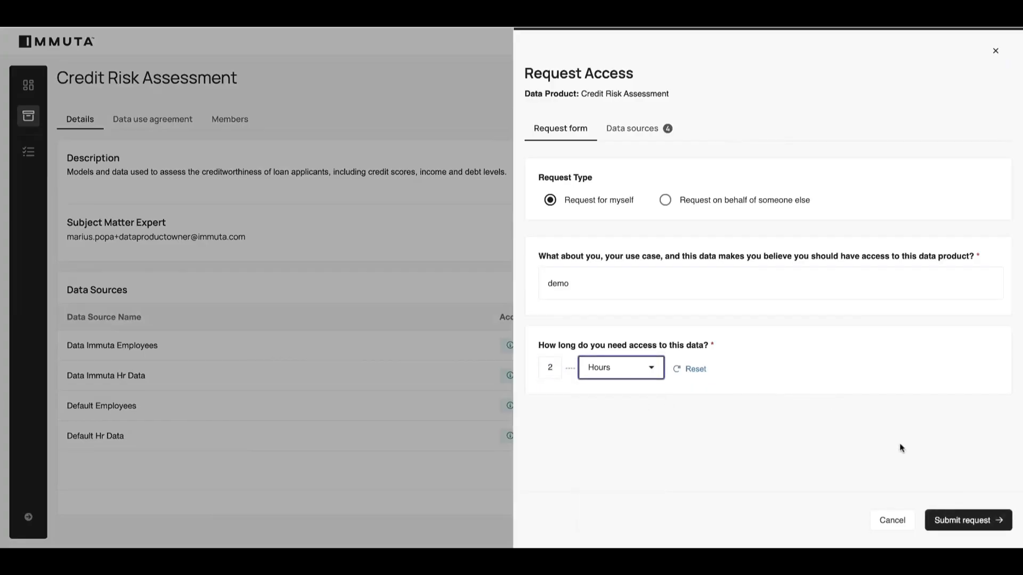
pyautogui.click(954, 520)
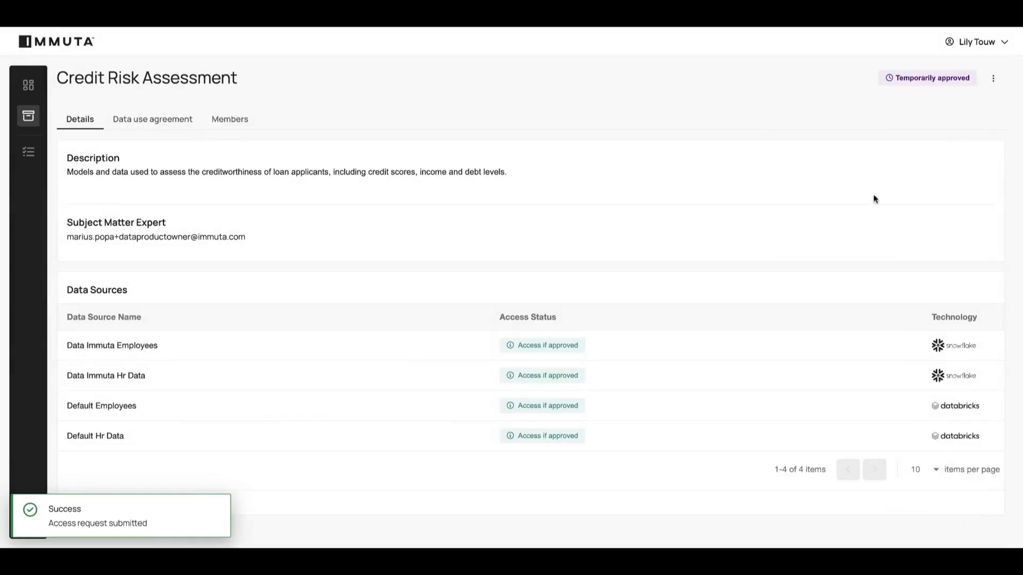
pyautogui.moveTo(904, 85)
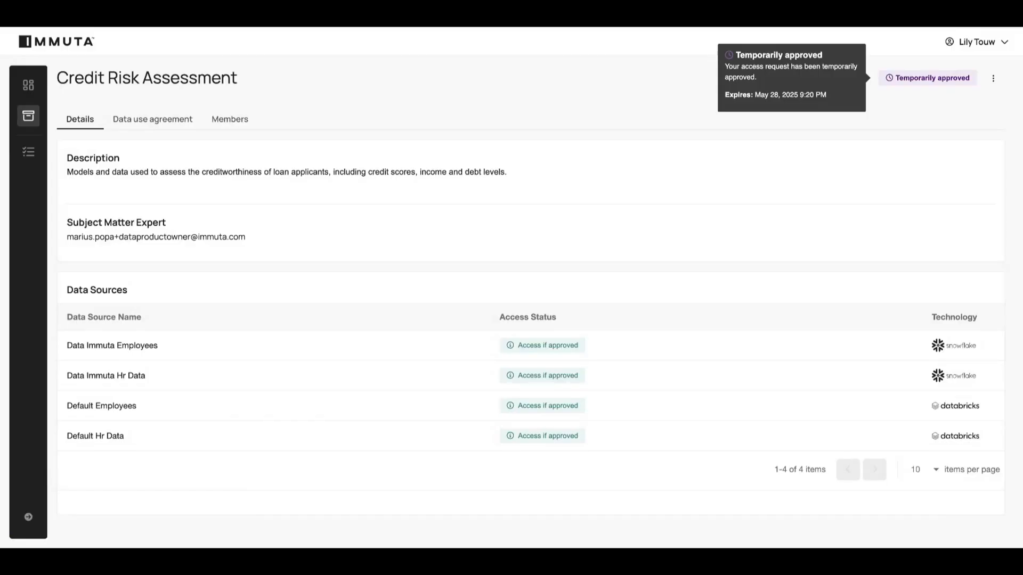
# Sign out of Immuta and Okta, and sign back in with the reviewer's saved login.
pyautogui.click(981, 45)
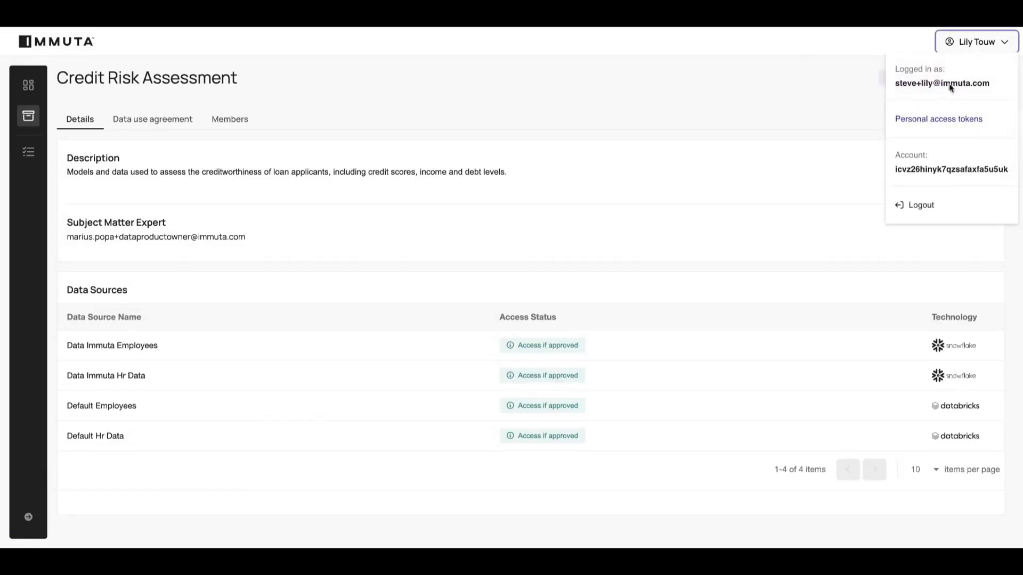
pyautogui.click(924, 205)
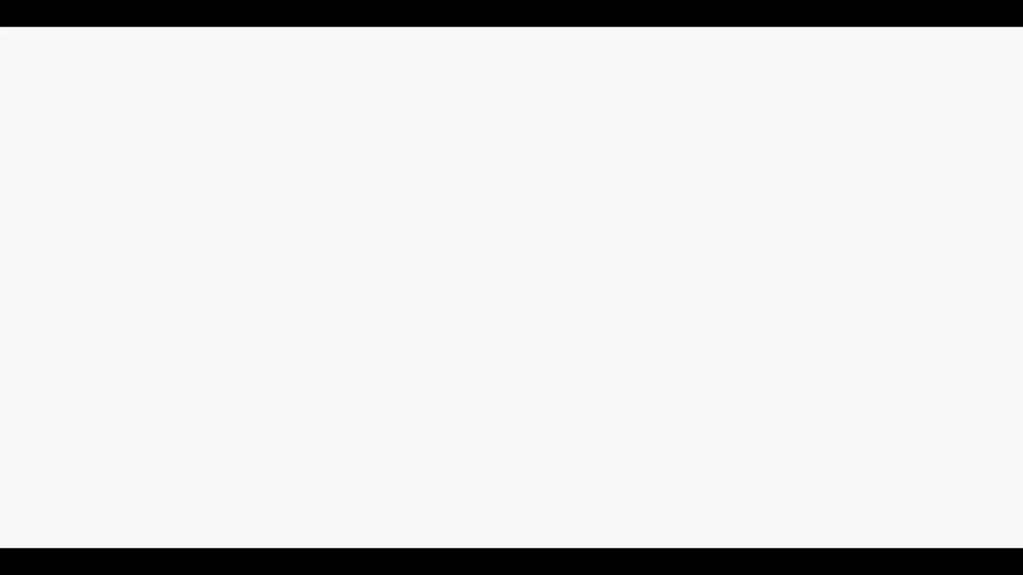
pyautogui.click(956, 75)
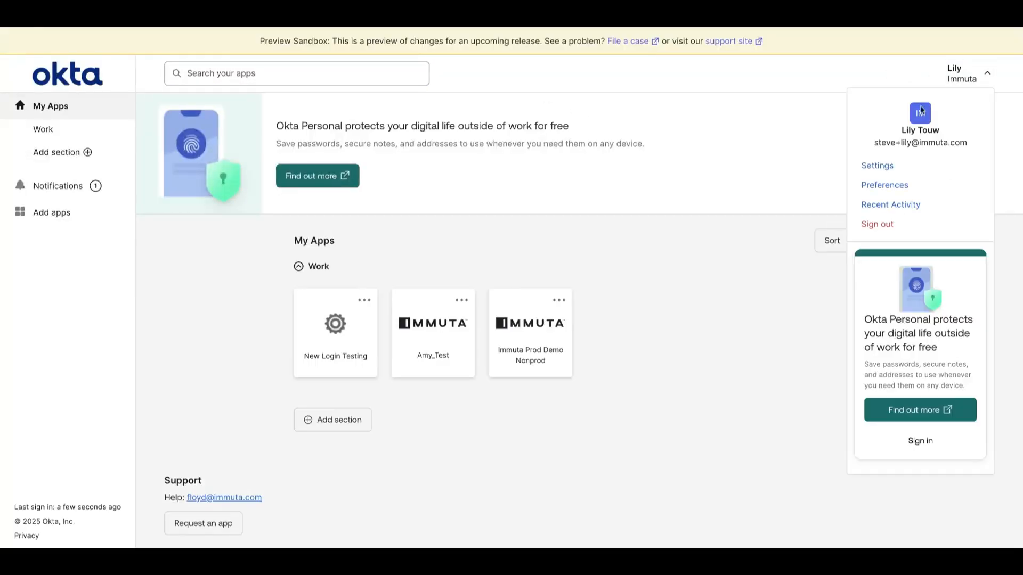
pyautogui.click(884, 228)
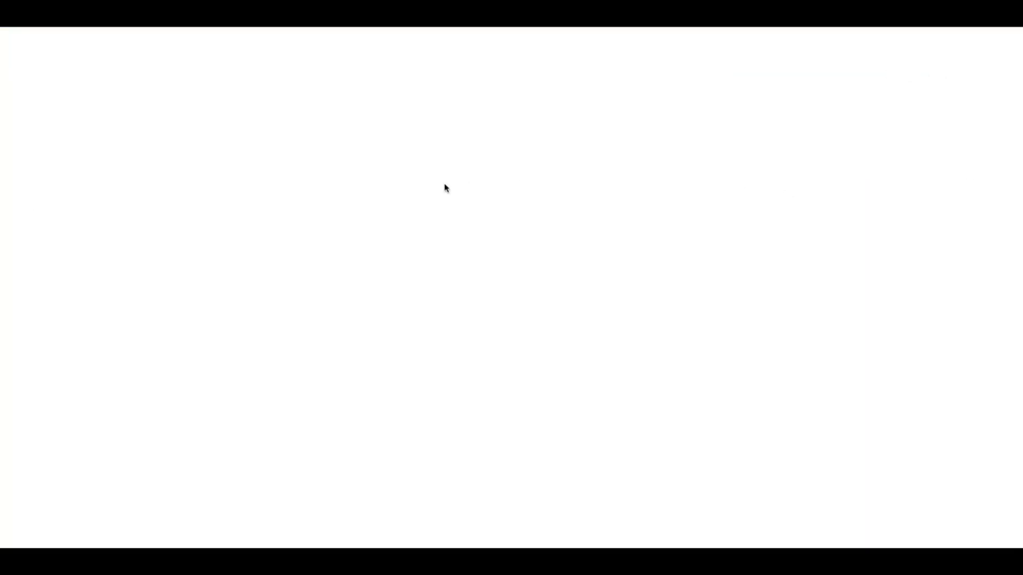
pyautogui.write('steve')
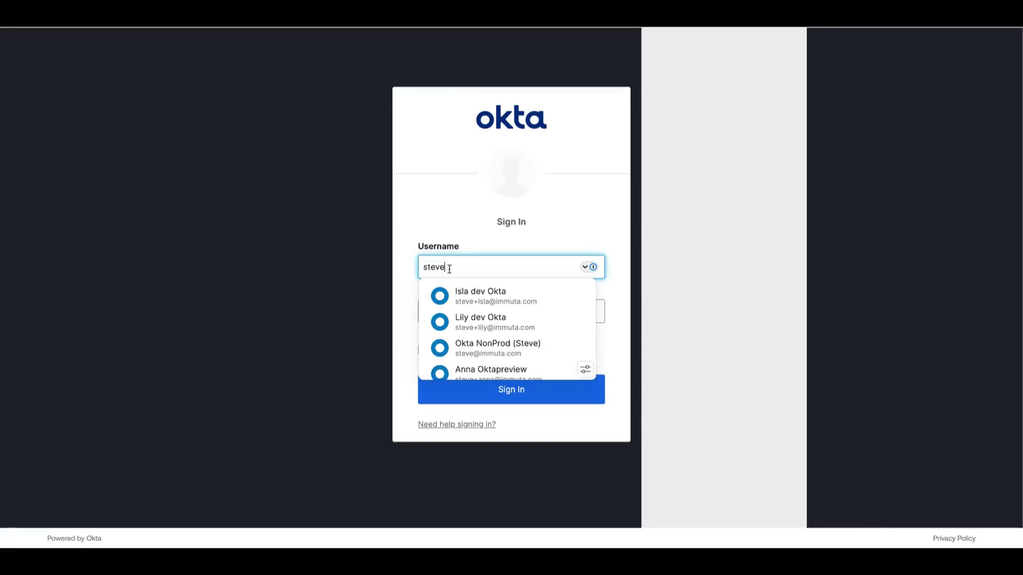
pyautogui.click(474, 343)
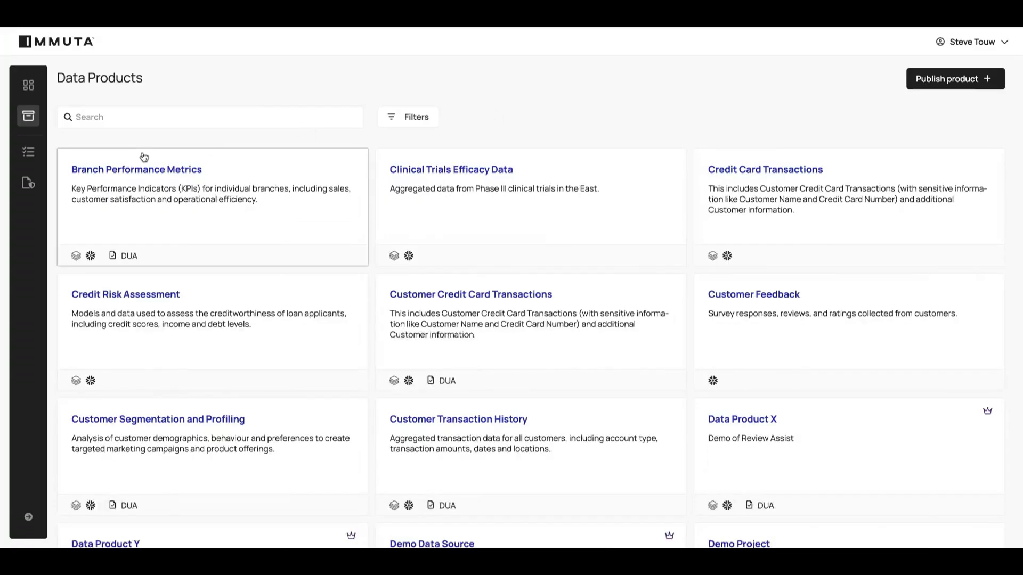
# Open the pending access request for Clinical Trials Efficacy Data, continue to its determination, and review the available options.
pyautogui.click(32, 152)
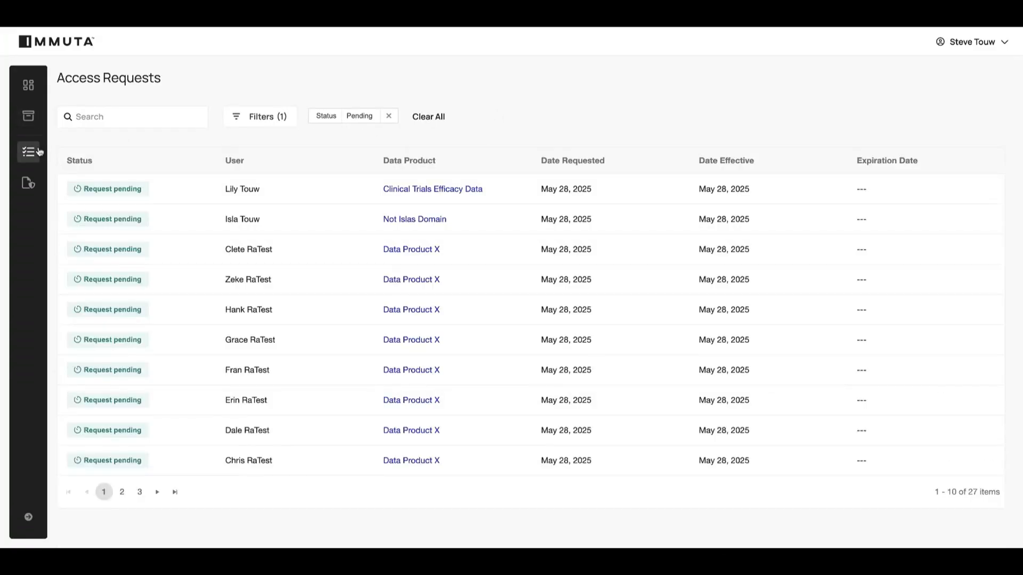
pyautogui.click(265, 190)
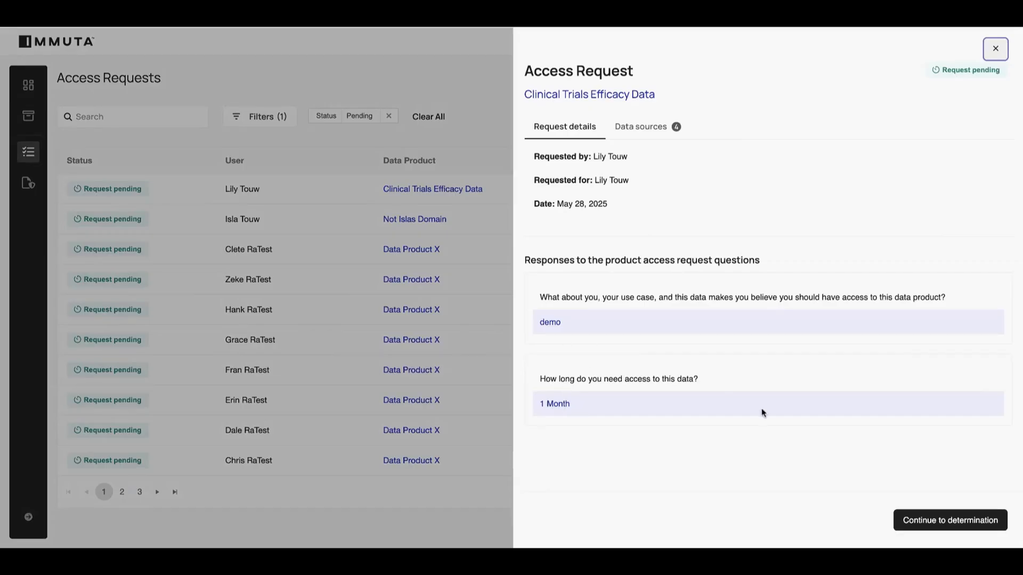
pyautogui.click(935, 521)
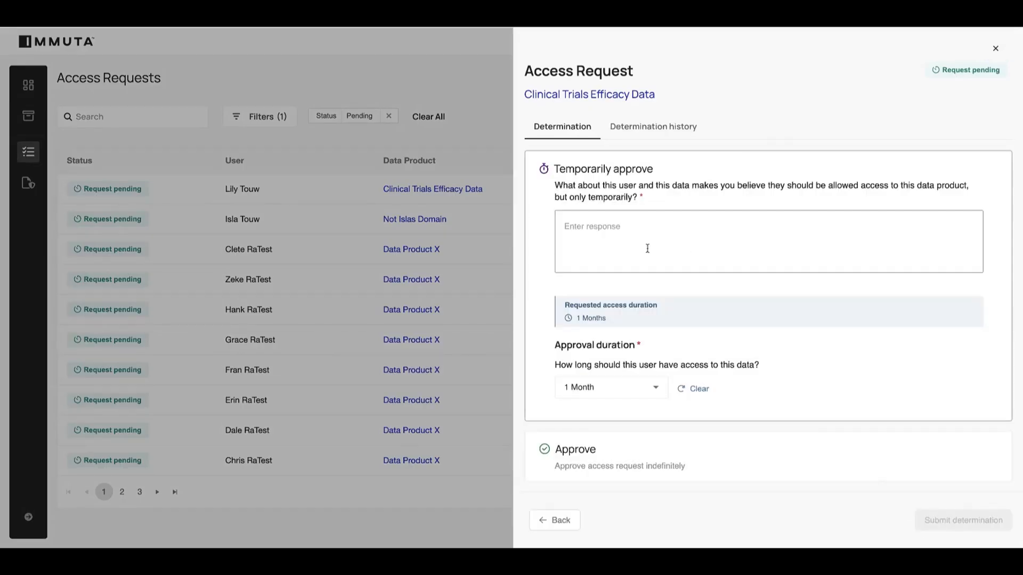
pyautogui.scroll(-3, 669, 221)
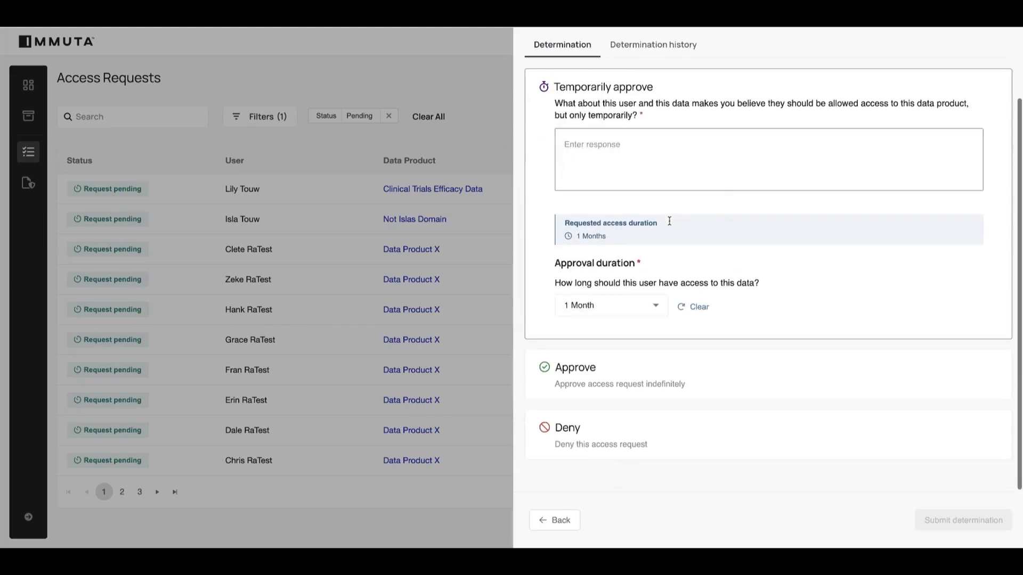
pyautogui.scroll(3, 668, 221)
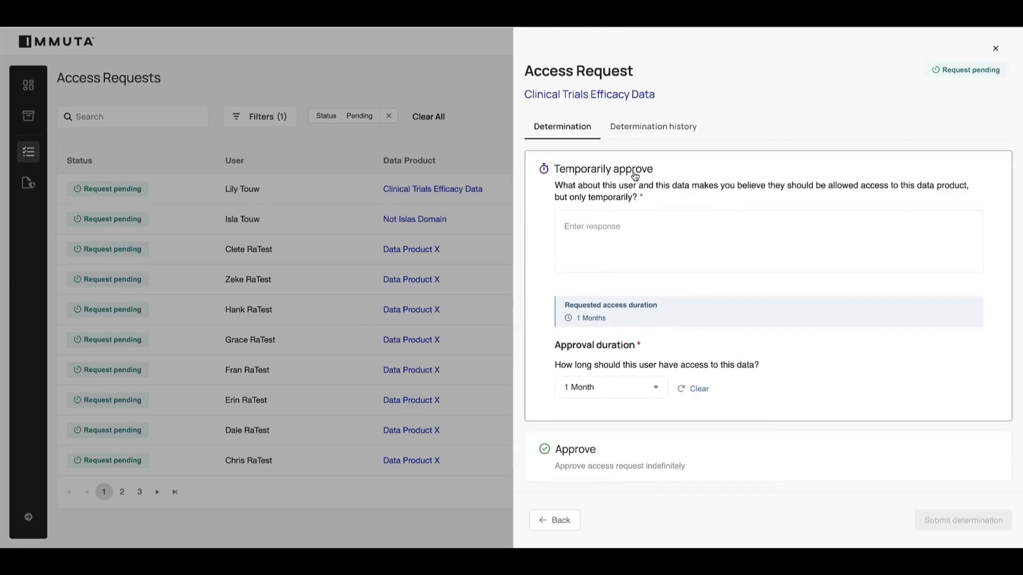
pyautogui.scroll(-3, 634, 176)
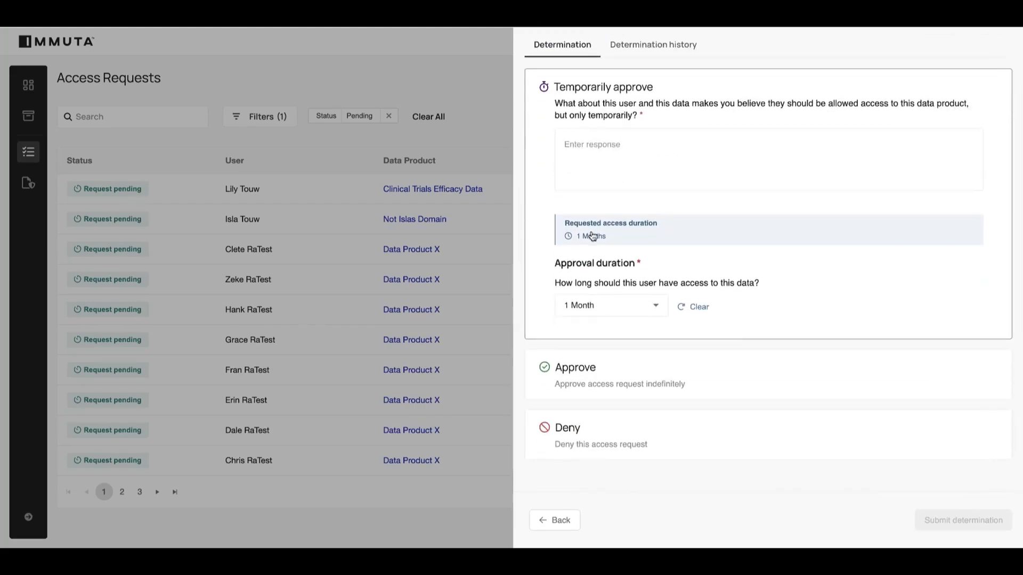
# Fill in the temporary approval with the reason "she needs access" and set the approval duration to 3 Months.
pyautogui.click(588, 156)
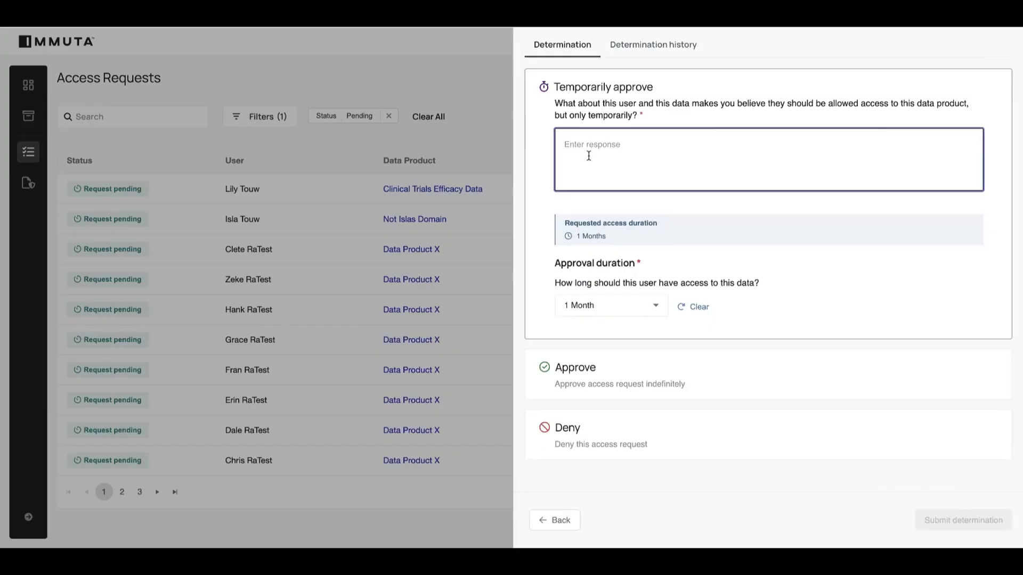
pyautogui.write('she needs ')
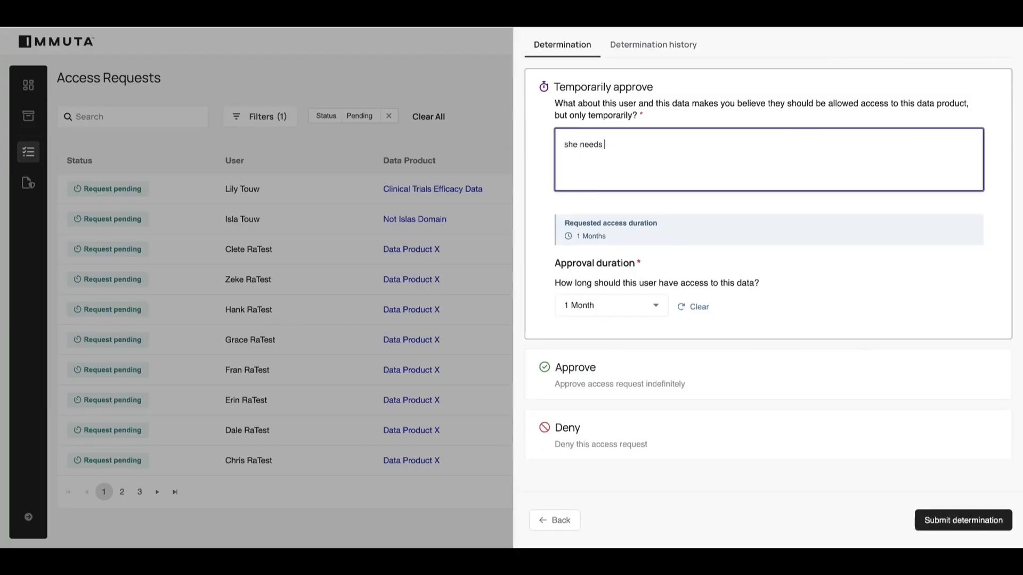
pyautogui.write('access')
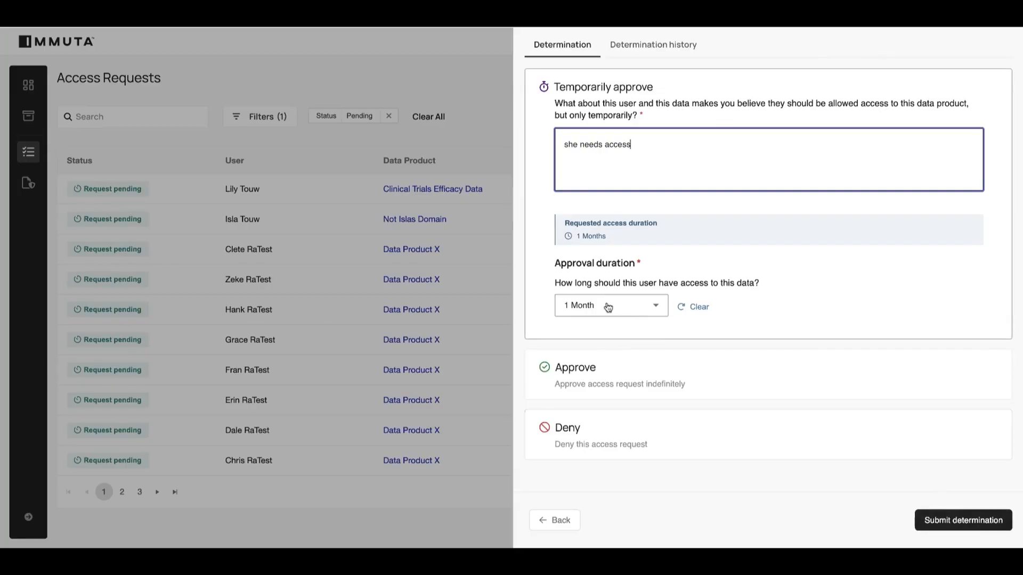
pyautogui.click(608, 307)
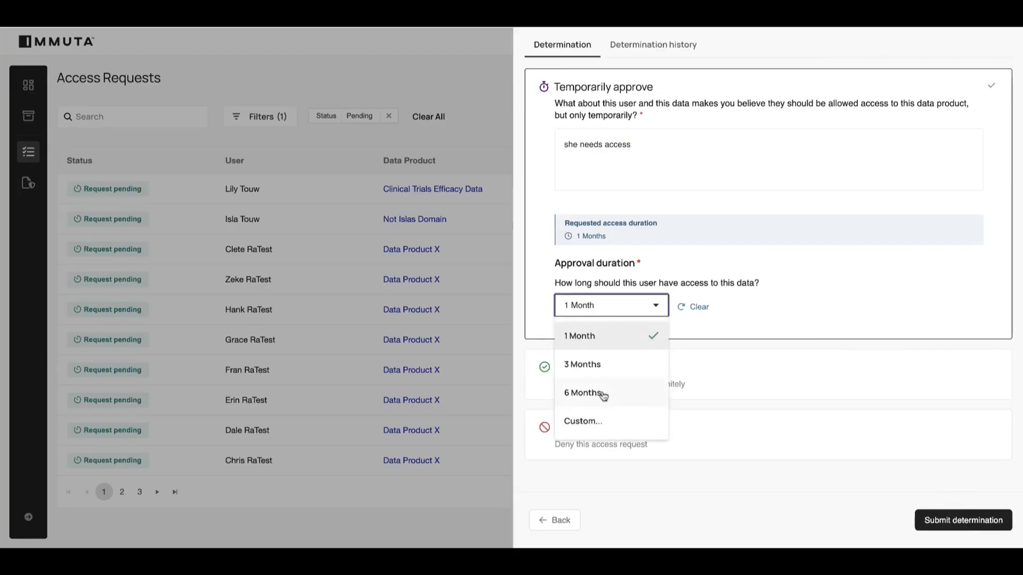
pyautogui.click(599, 372)
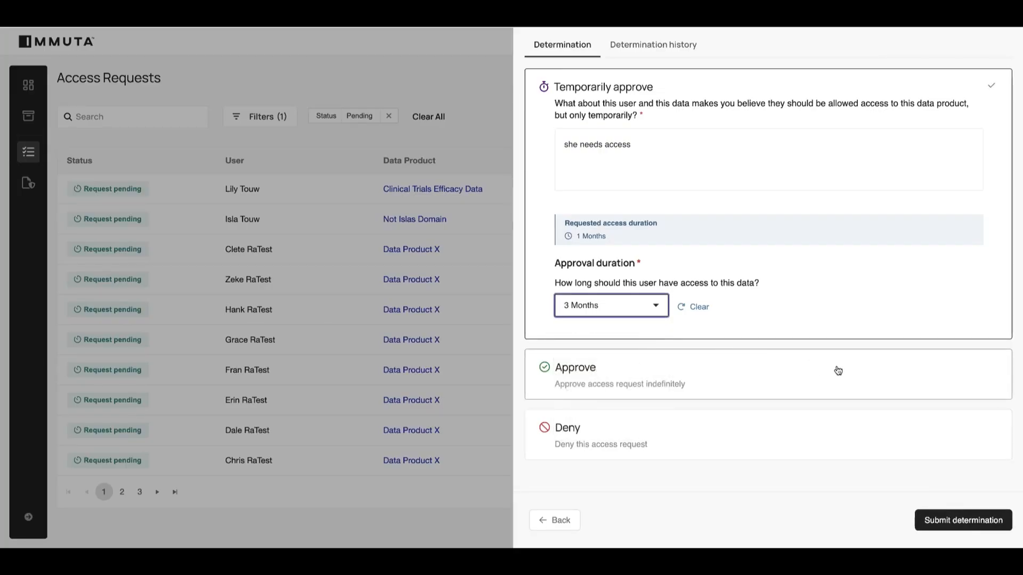
pyautogui.scroll(2, 835, 370)
pyautogui.scroll(-2, 857, 396)
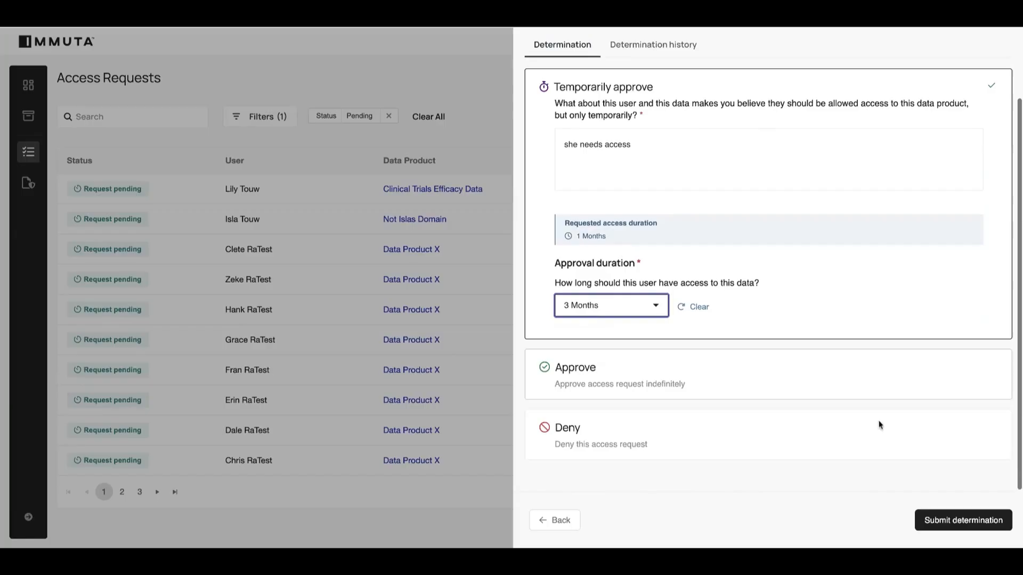
# Submit the temporary approval for Clinical Trials Efficacy Data and remove the Pending status filter from the access requests list.
pyautogui.click(948, 519)
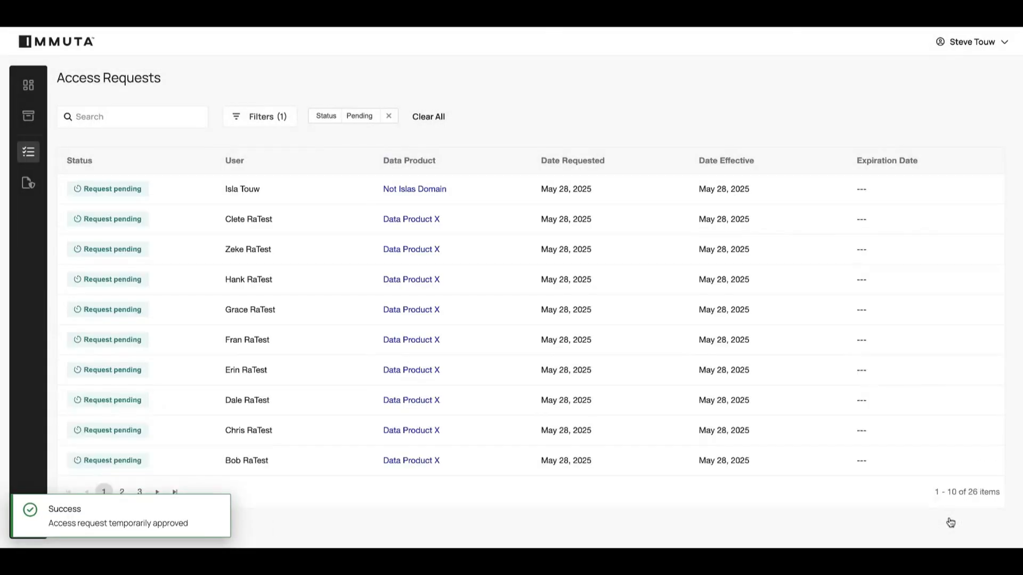
pyautogui.click(389, 116)
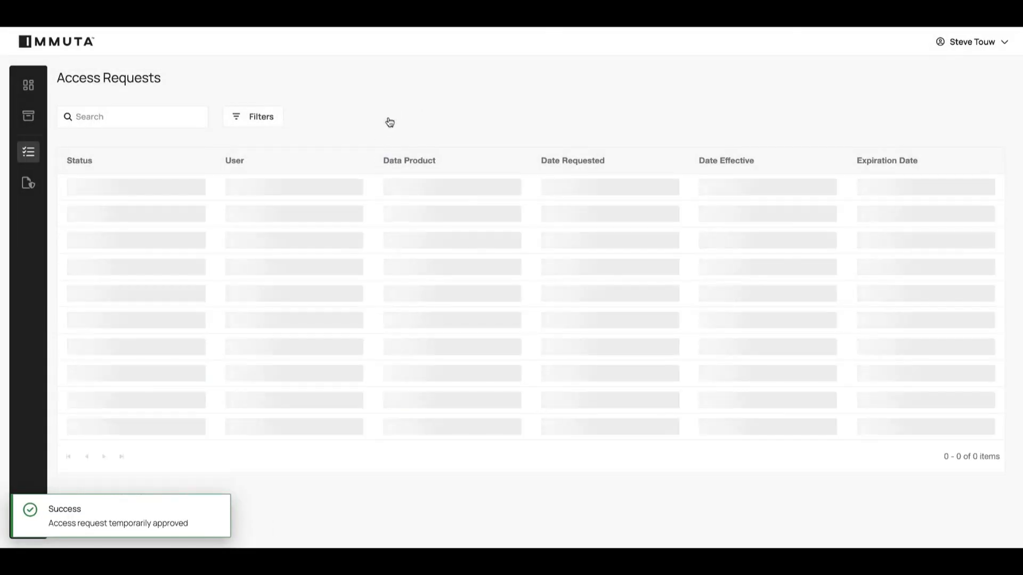
# Review the determination and access expiration of the automatically approved Credit Risk Assessment request, then close its details.
pyautogui.click(216, 192)
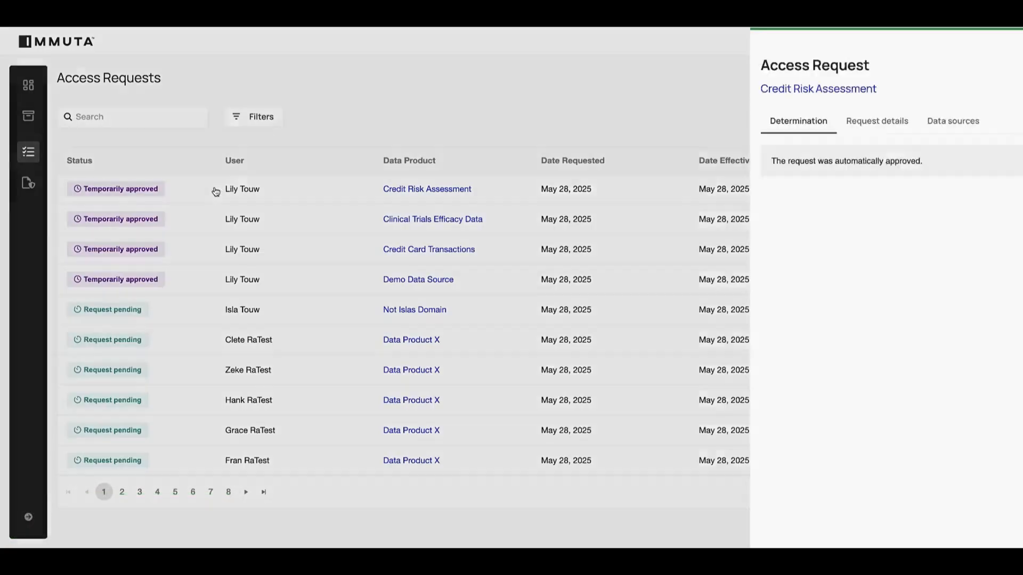
pyautogui.moveTo(624, 205)
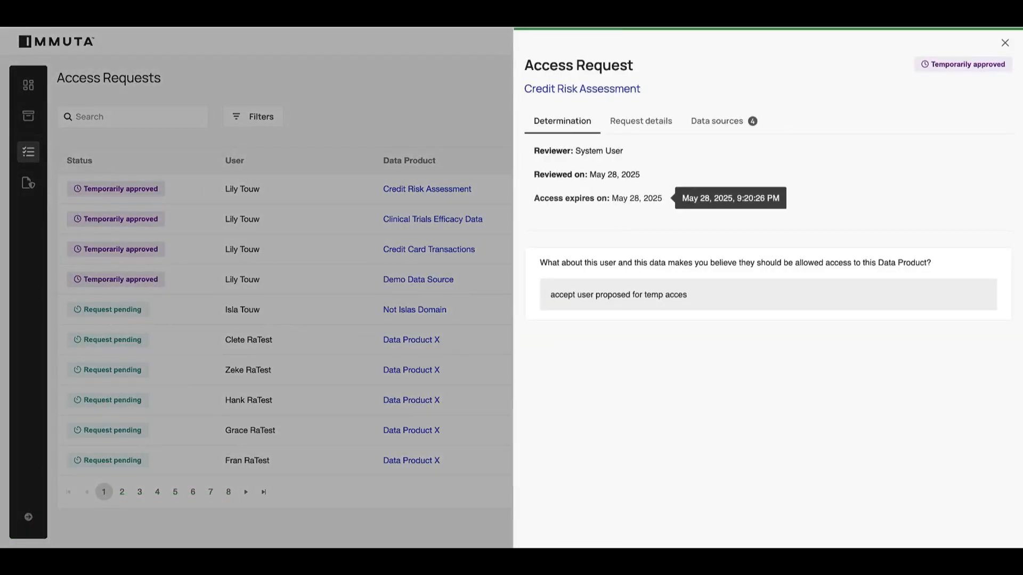
pyautogui.click(1004, 43)
# Review the determination, reviewer and access expiration of the temporarily approved Clinical Trials Efficacy Data request, then close its details.
pyautogui.click(443, 220)
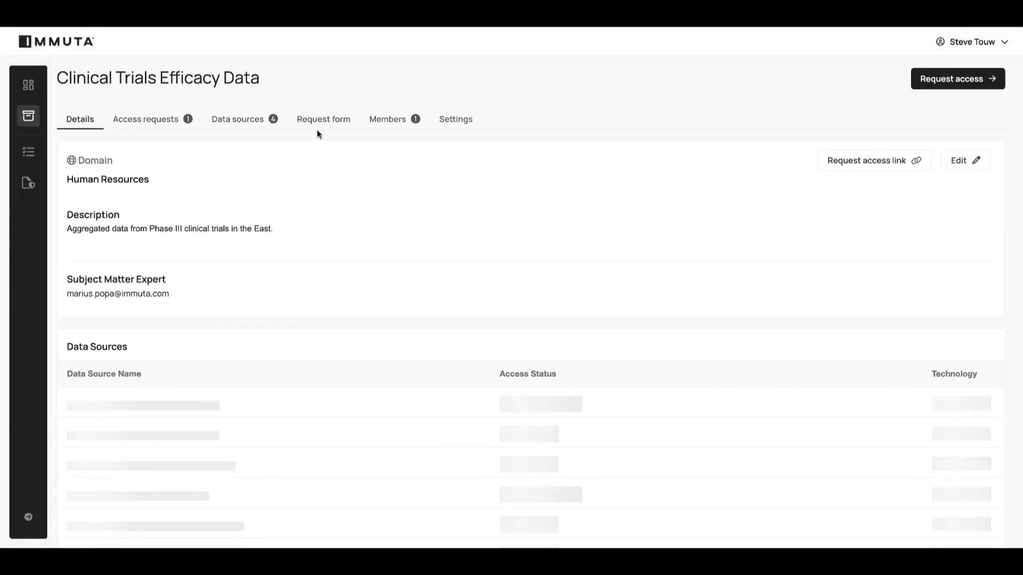
pyautogui.hotkey('alt', 'Left')
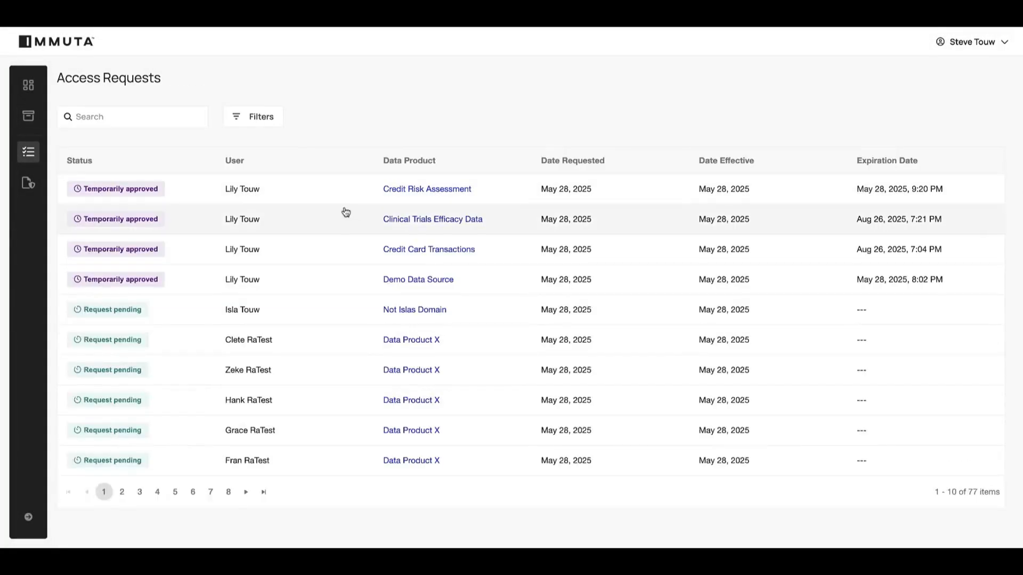
pyautogui.click(359, 219)
pyautogui.moveTo(647, 199)
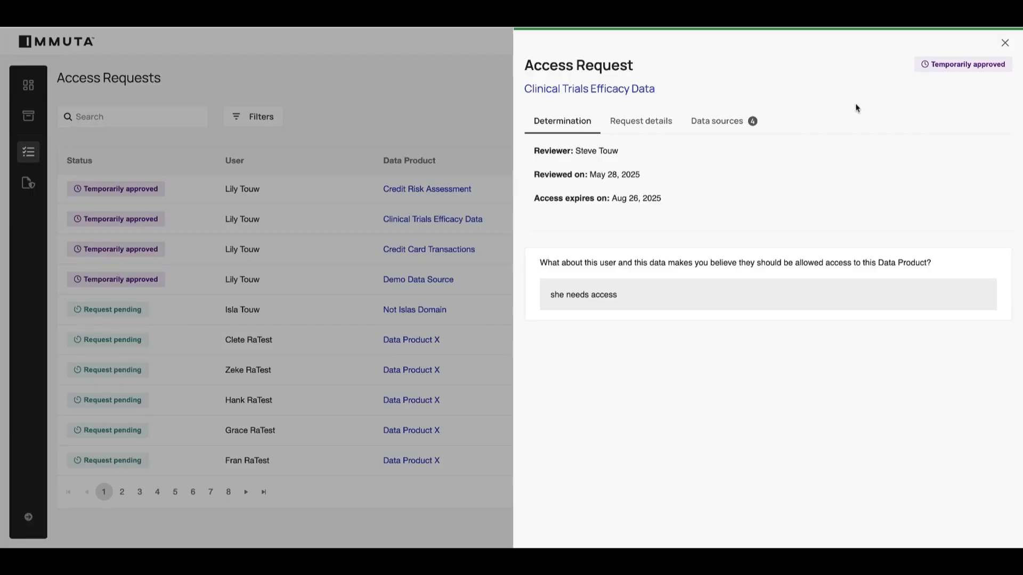
pyautogui.click(1003, 45)
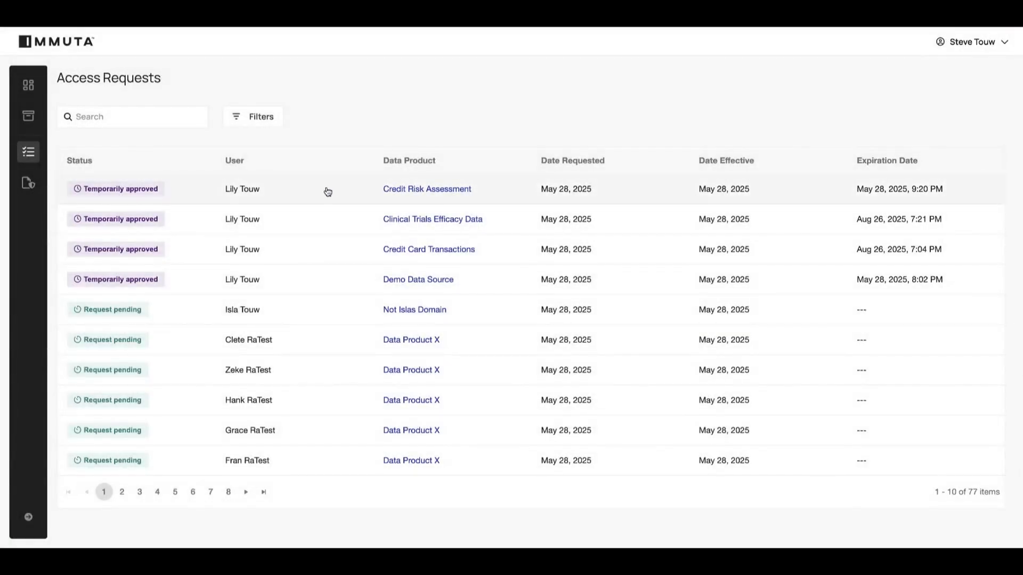
# Check the exact access expiration time of the Credit Risk Assessment request and view the requester's current access to its data sources.
pyautogui.click(328, 192)
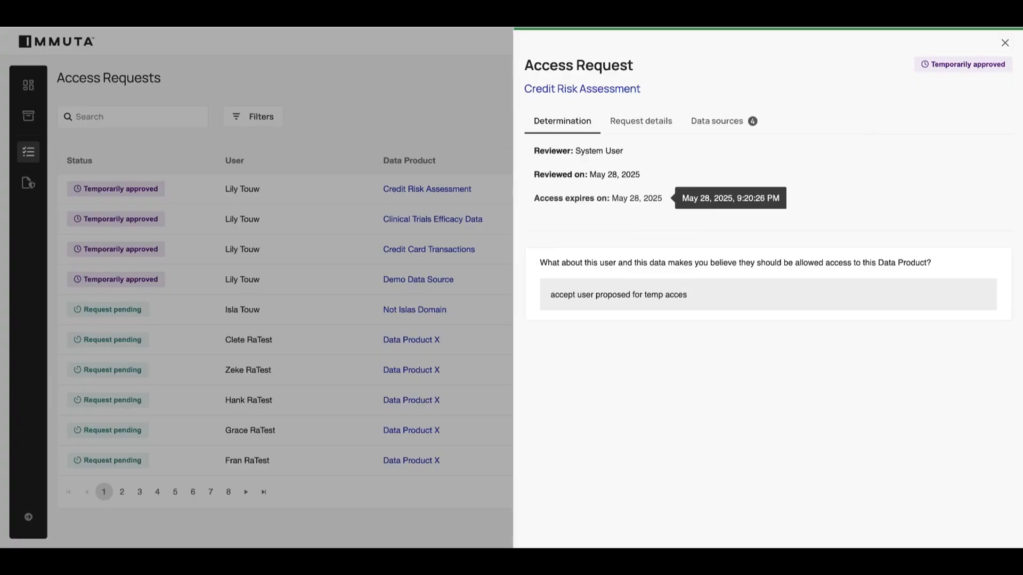
pyautogui.click(717, 123)
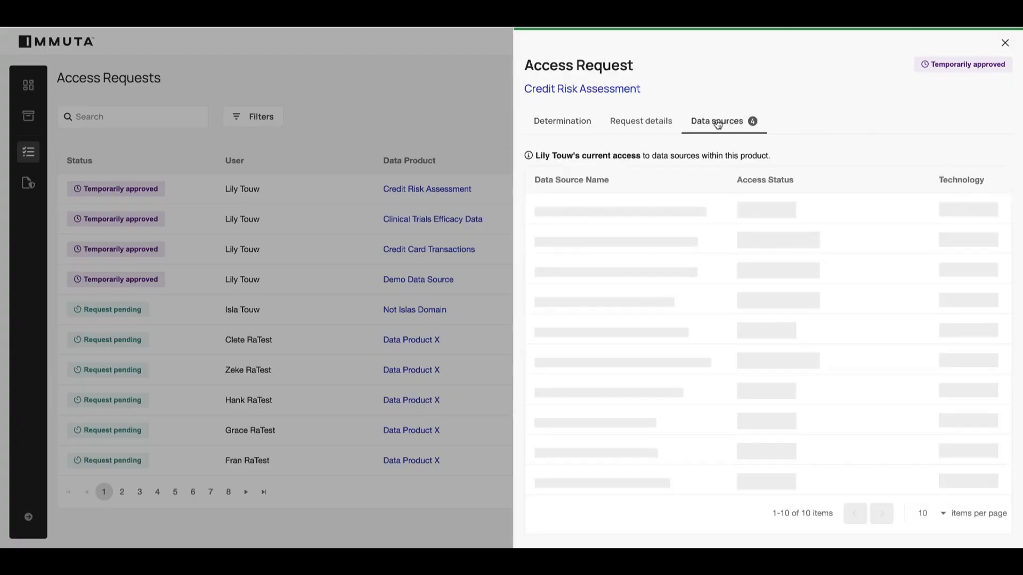